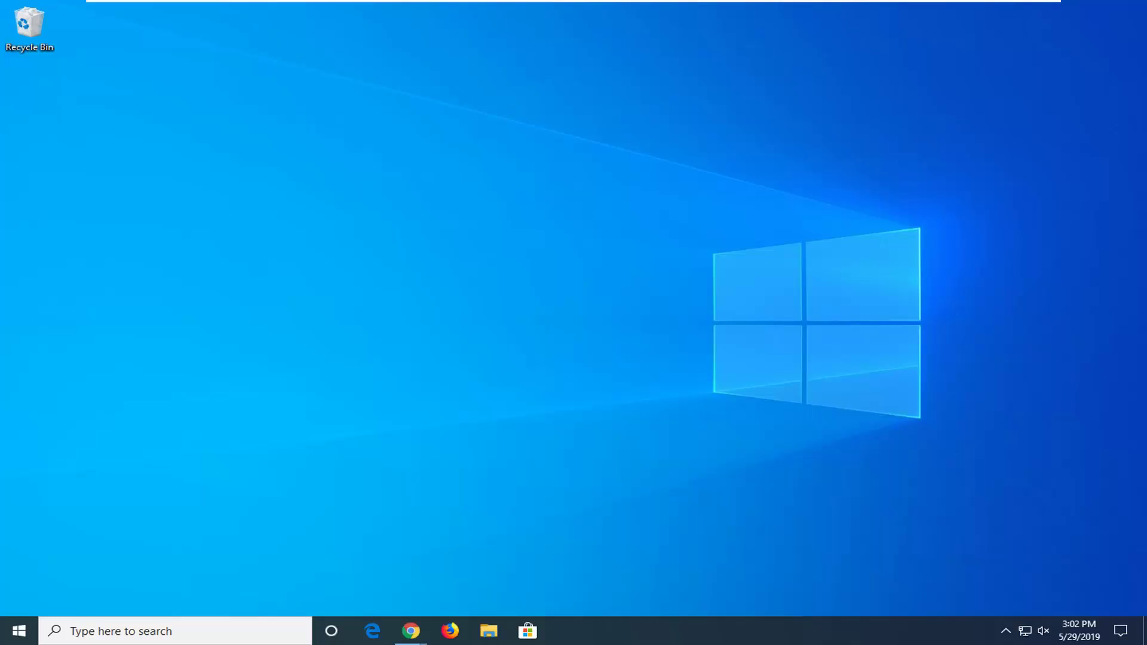
Step: Search the Start menu for 'apps and features' and open the Apps & features page
click(14, 632)
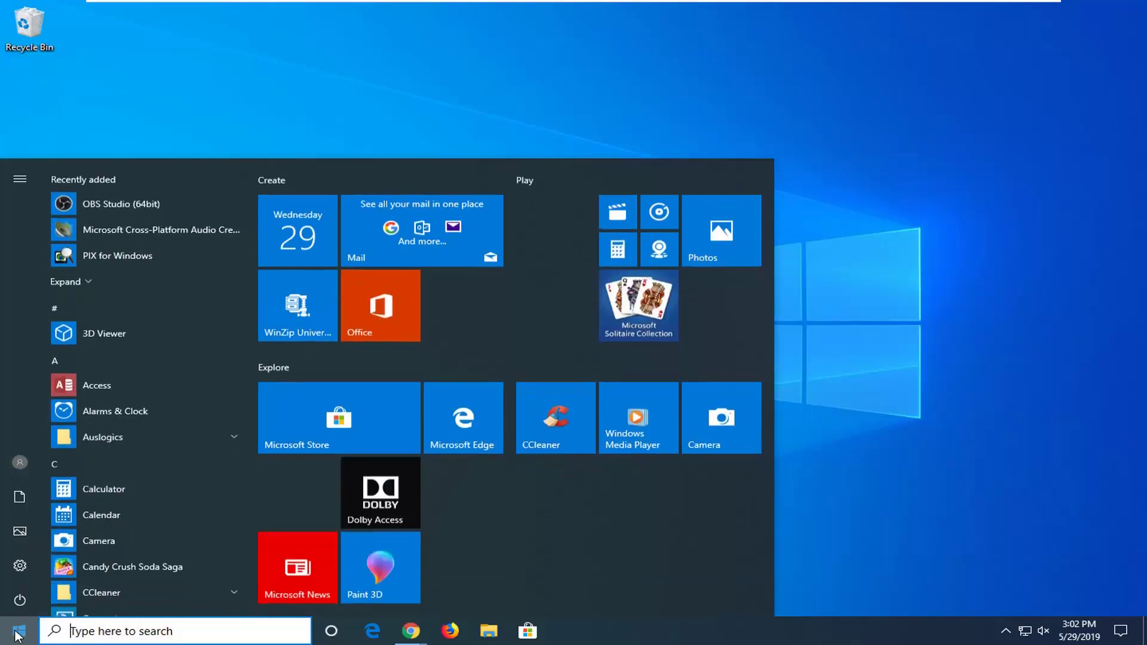
text(apps and features)
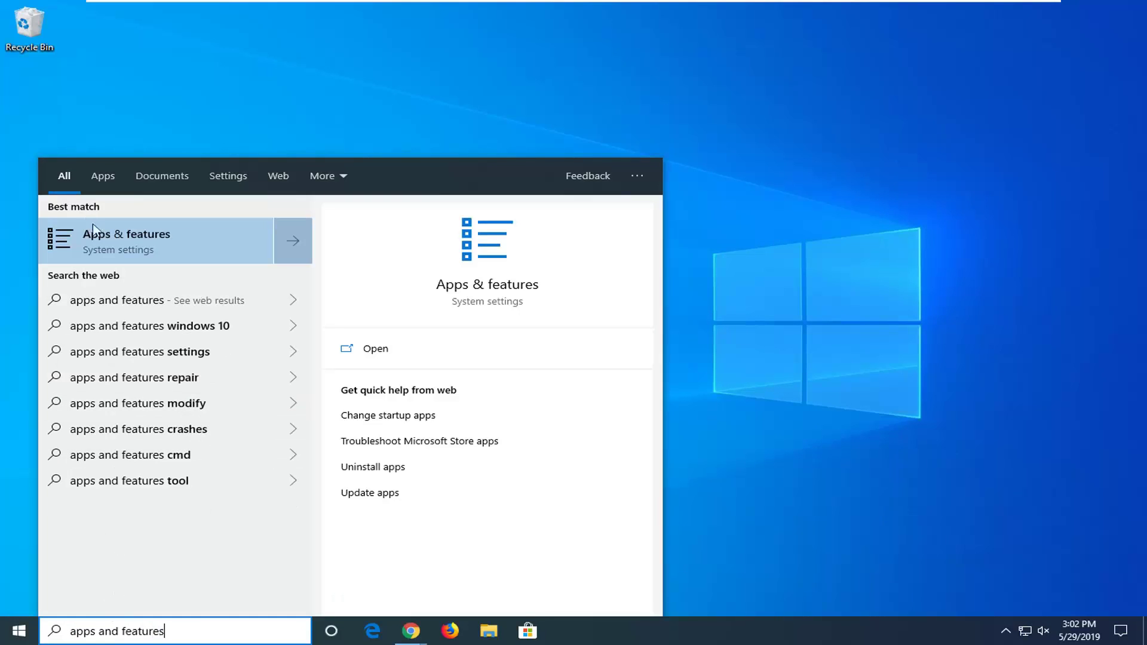
click(185, 240)
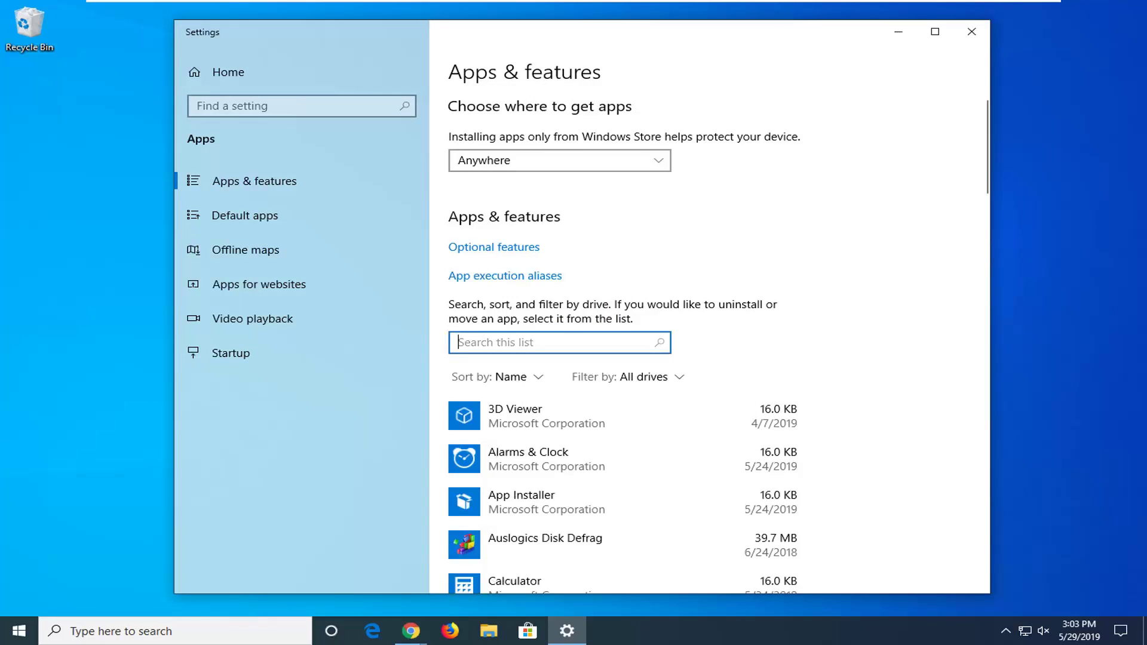
Step: Filter the installed apps by 'store' and open Microsoft Store's advanced options
text(store)
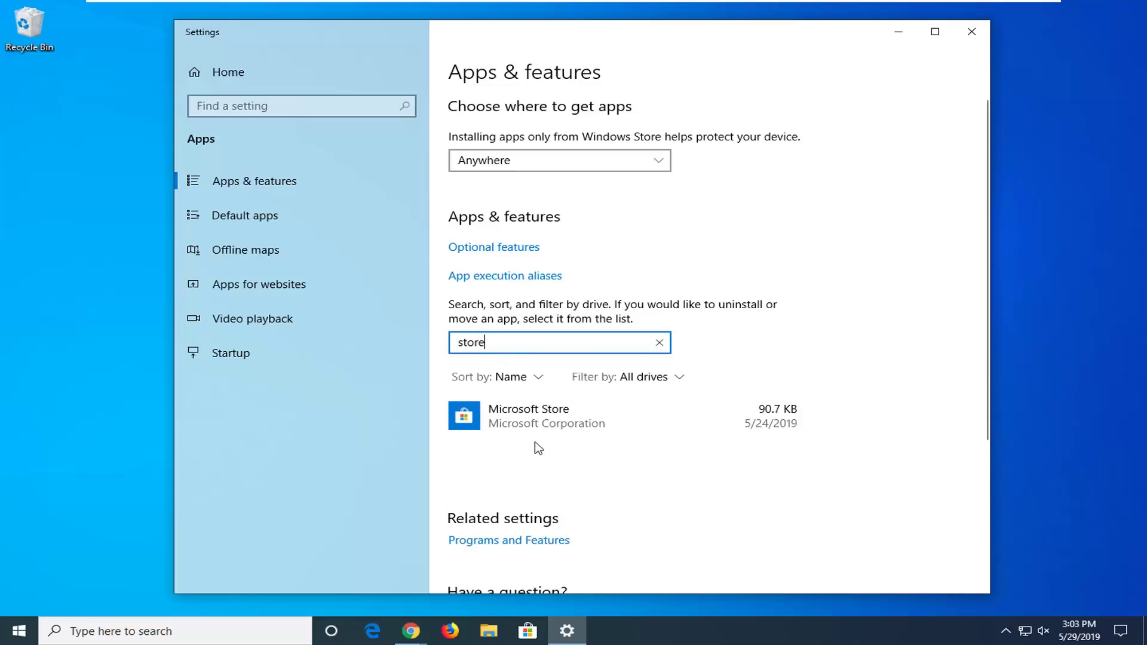
click(525, 424)
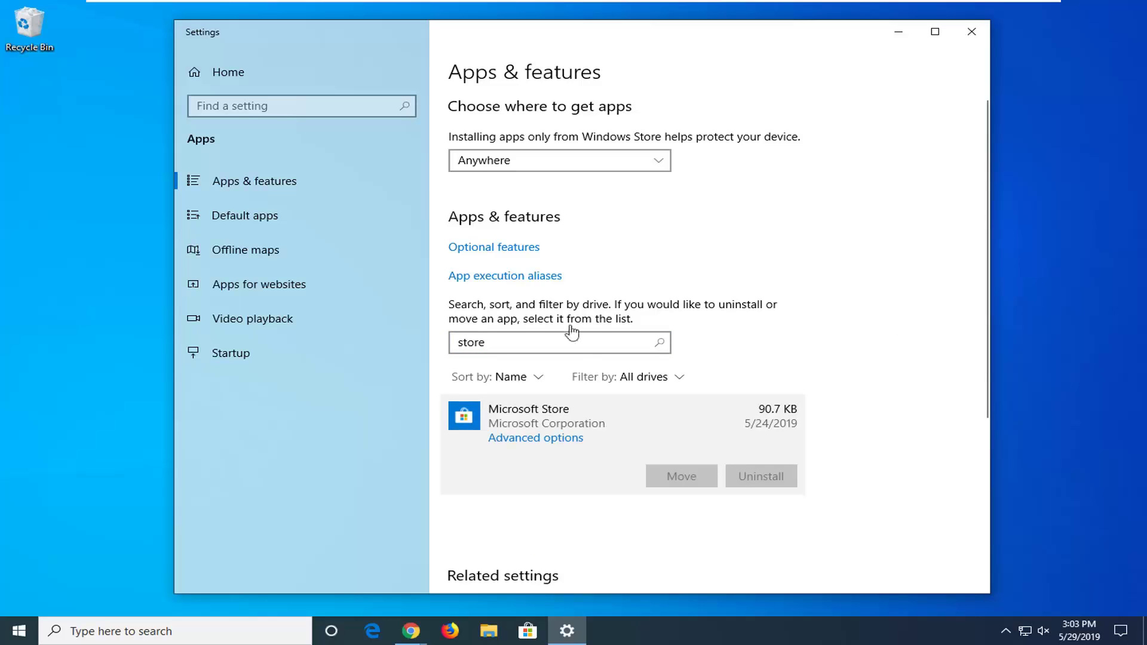
click(538, 440)
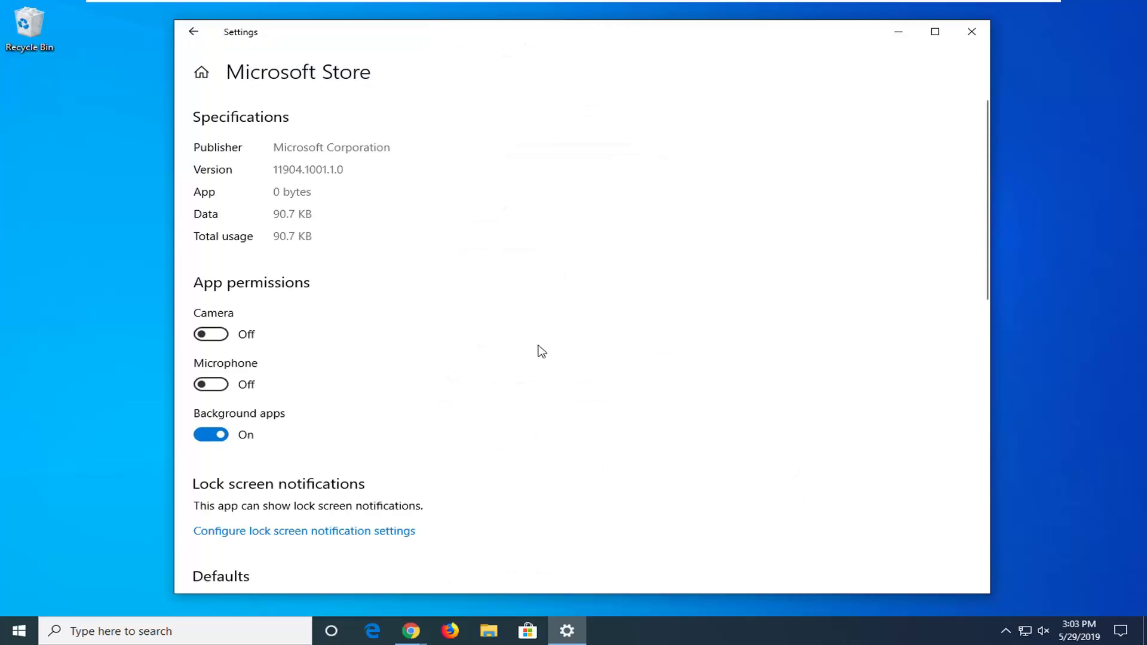
Step: Reset the Microsoft Store app and confirm the reset in the flyout
scroll(537, 353, down, 5)
scroll(538, 362, down, 3)
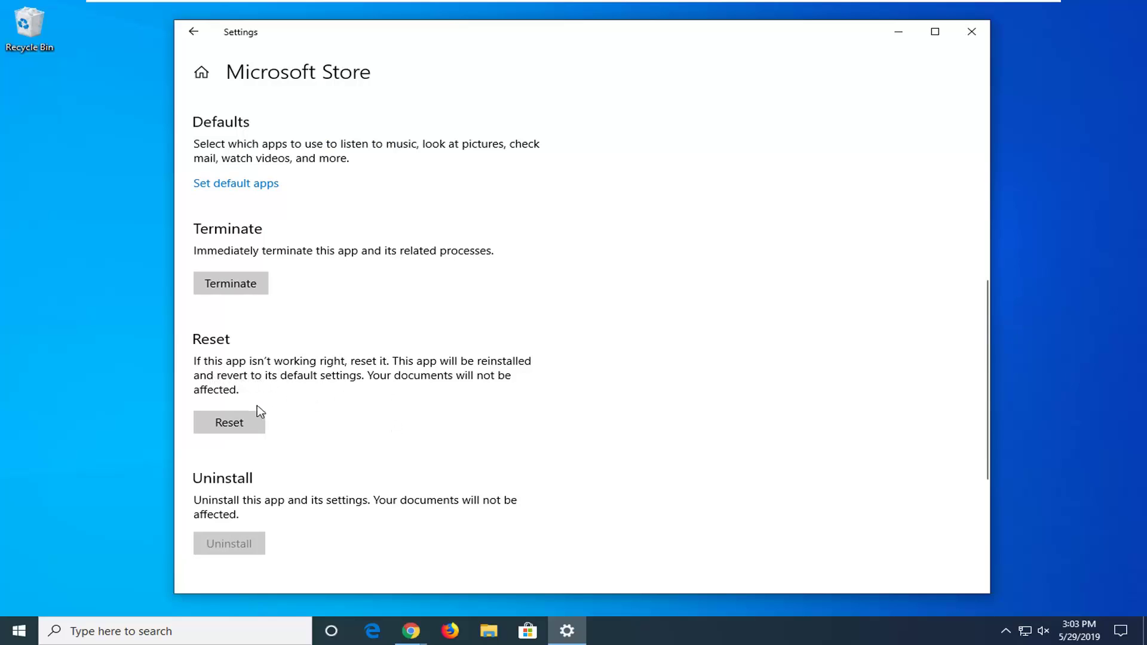
click(240, 421)
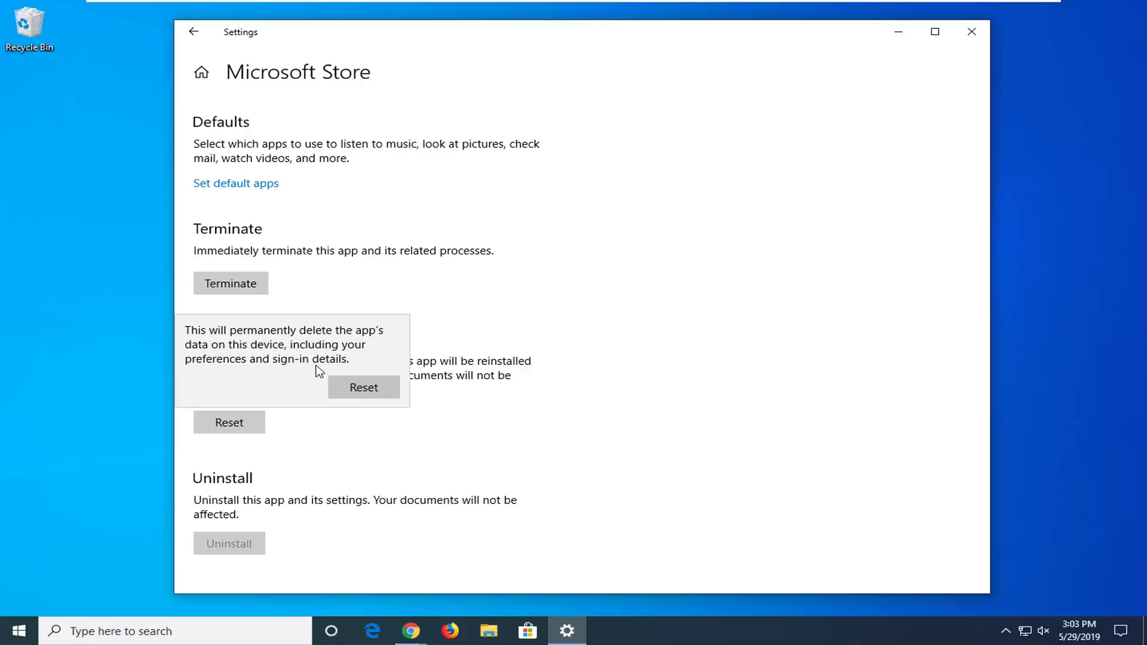
click(375, 389)
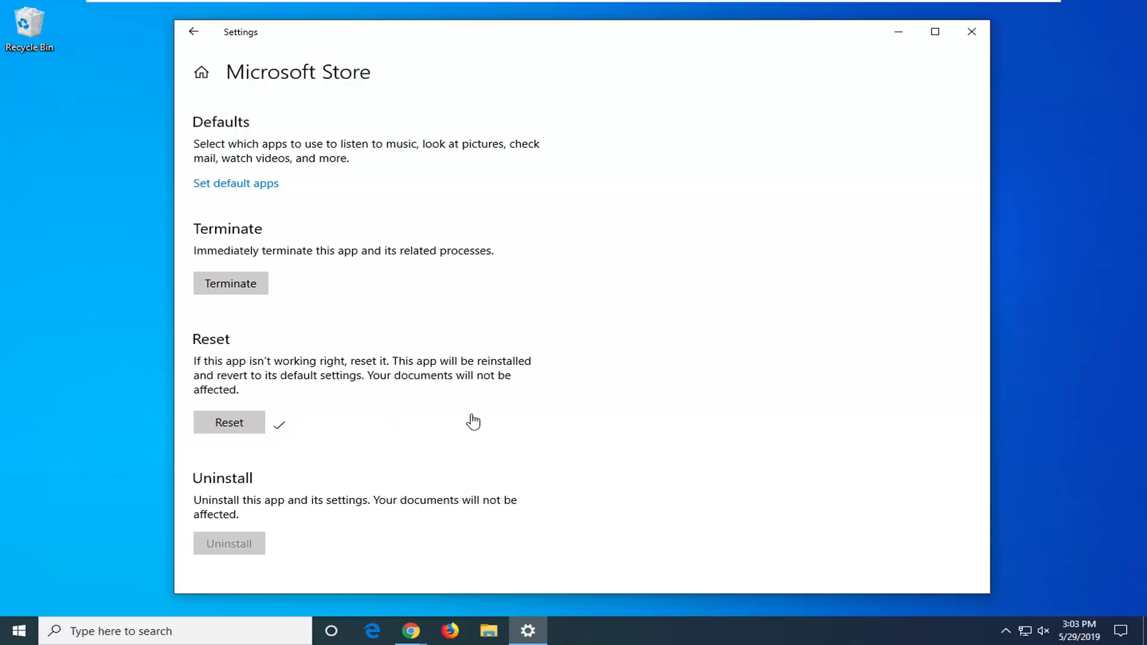
Step: Close Settings and run Registry Editor from a 'regedit' search as administrator, approving UAC
click(973, 32)
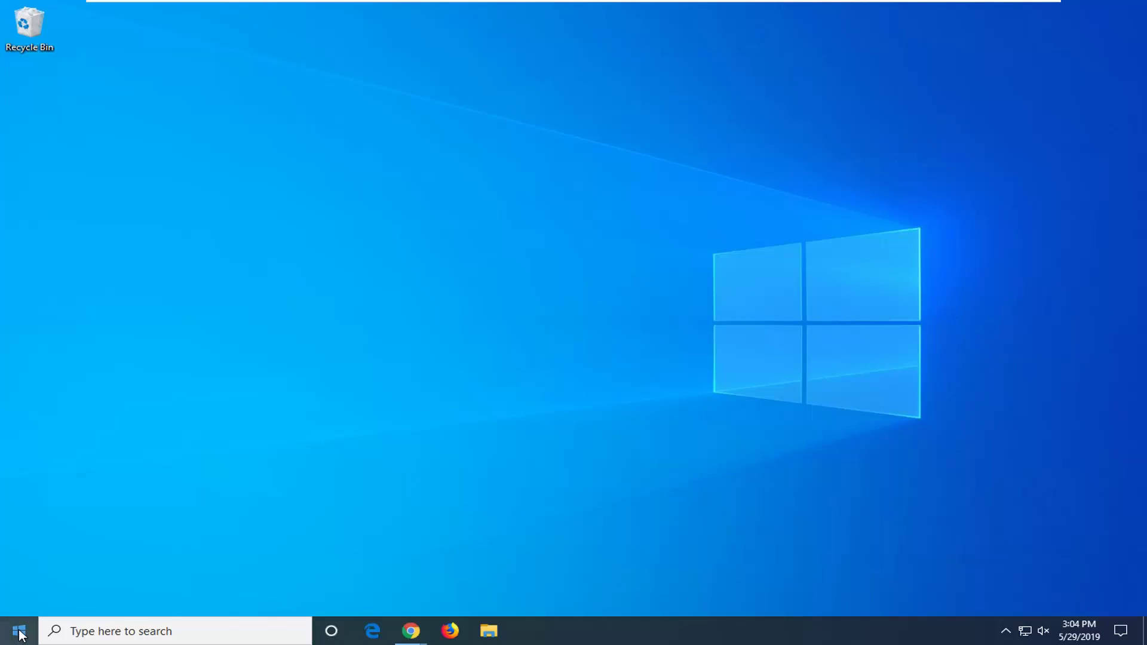
click(19, 635)
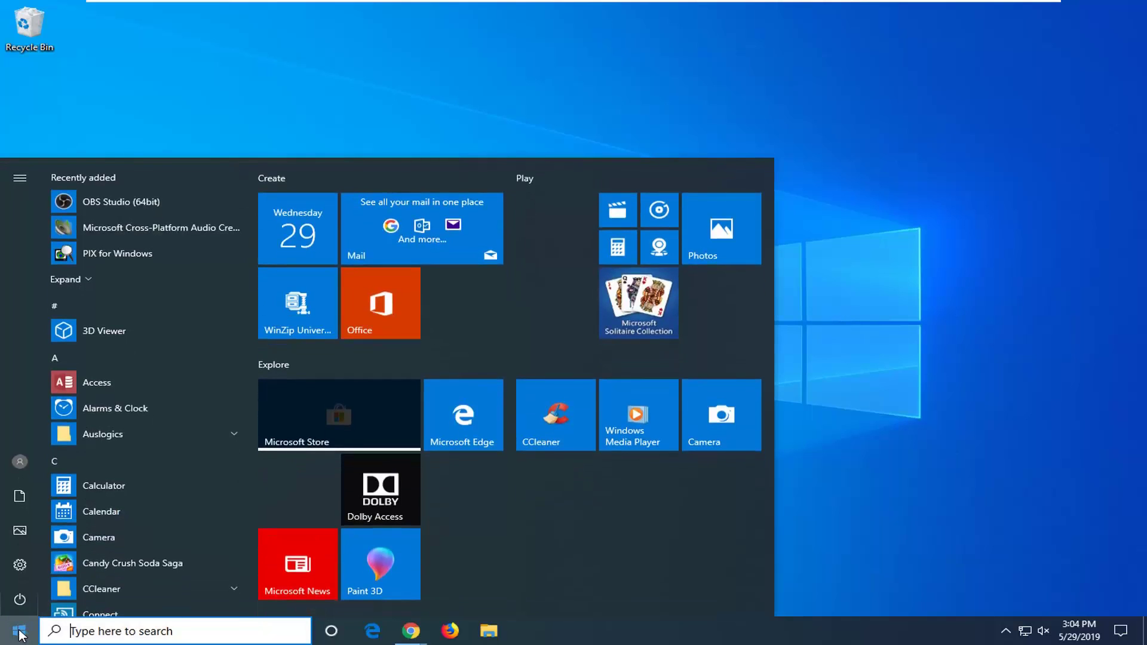
text(regedit)
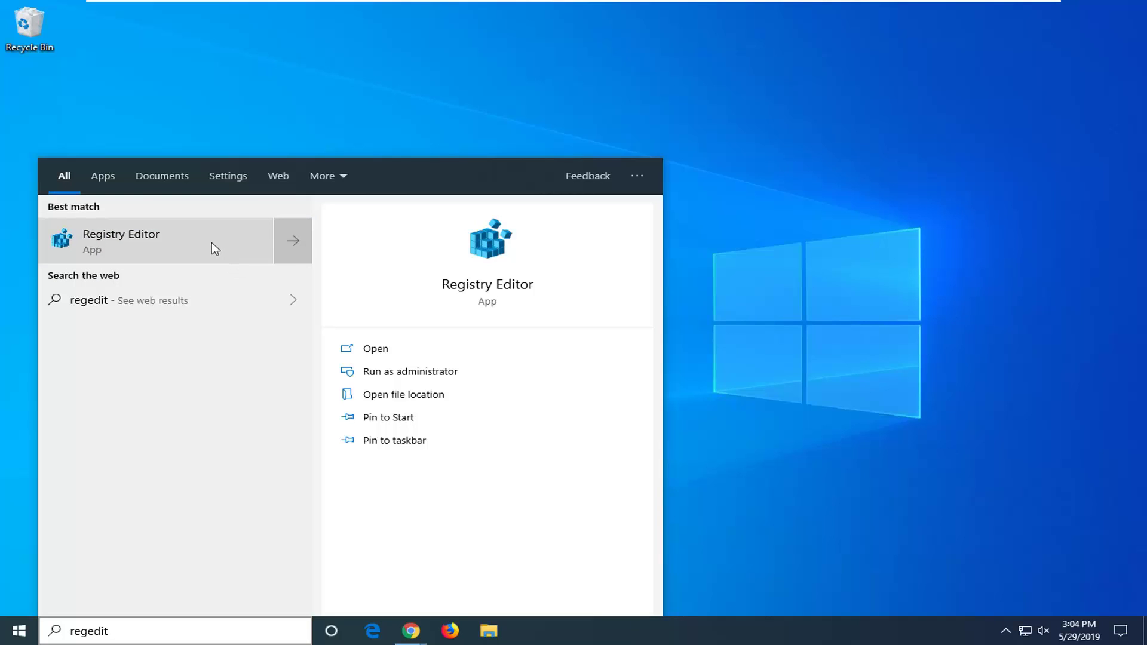
right_click(215, 248)
click(251, 262)
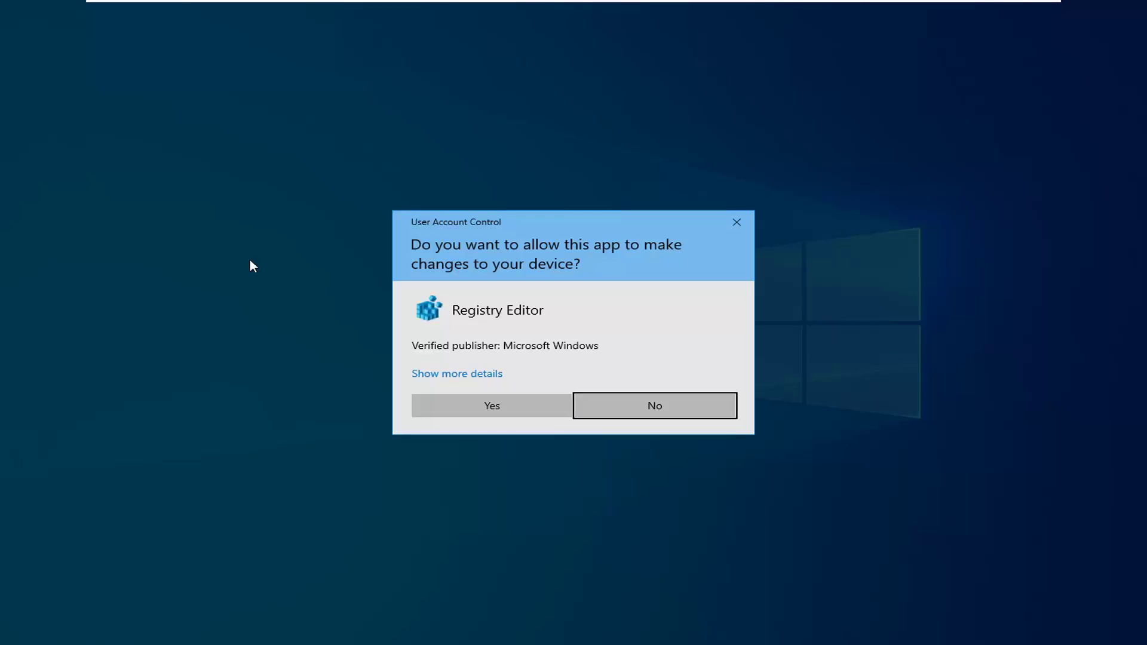
click(475, 412)
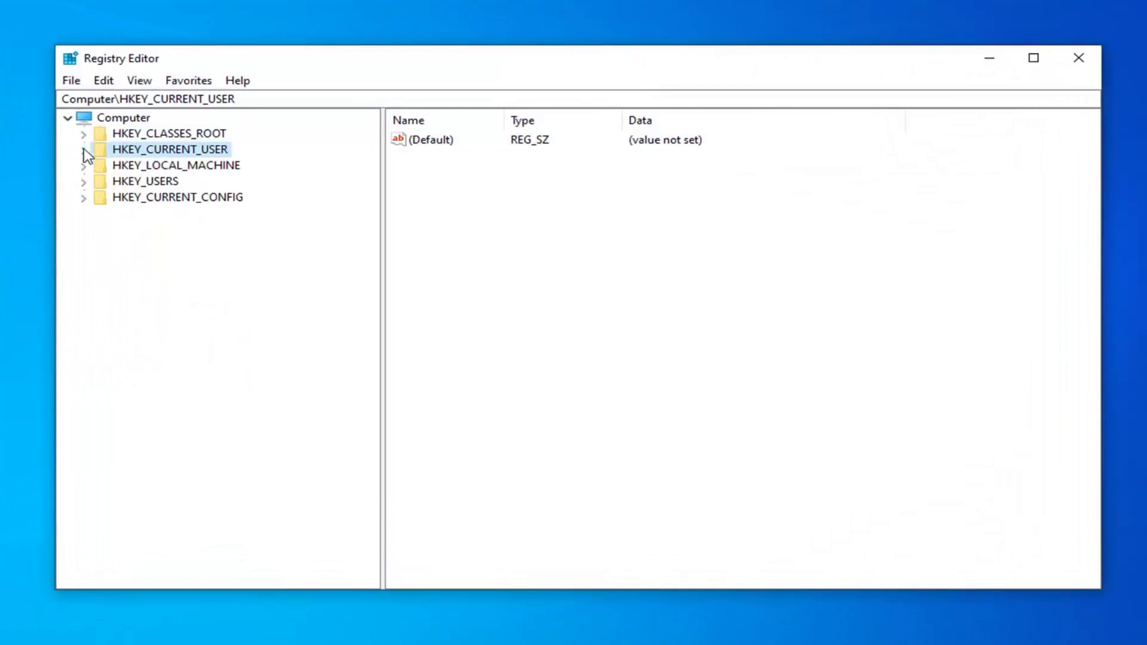
Step: Export the whole registry from Computer, with range All, to a backup file
click(99, 121)
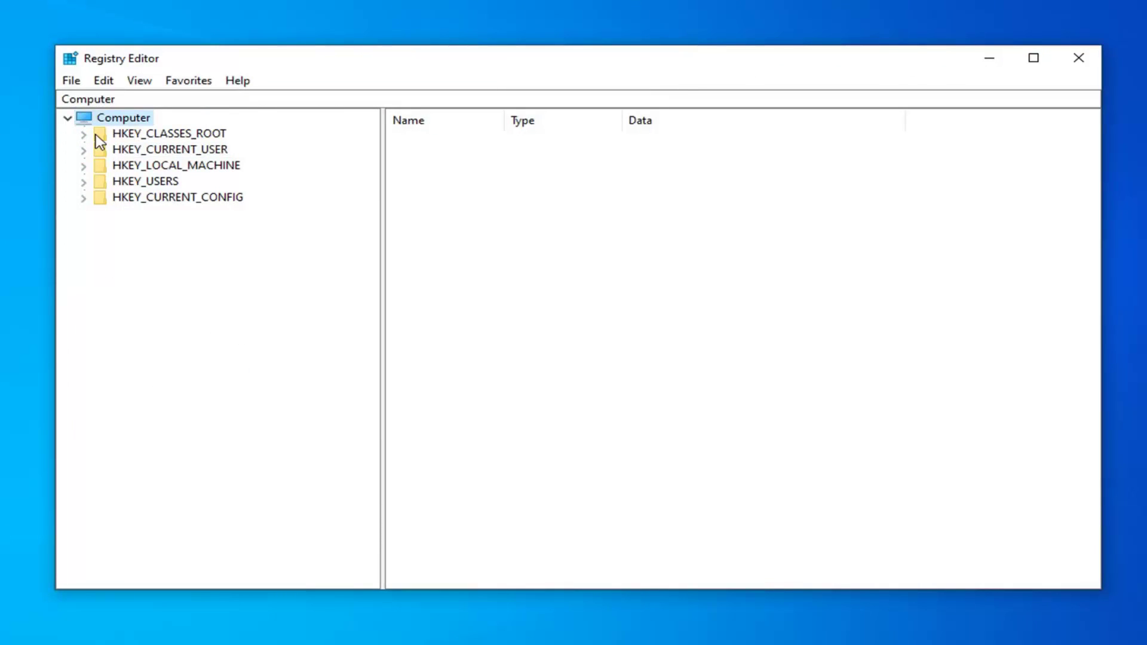
click(77, 89)
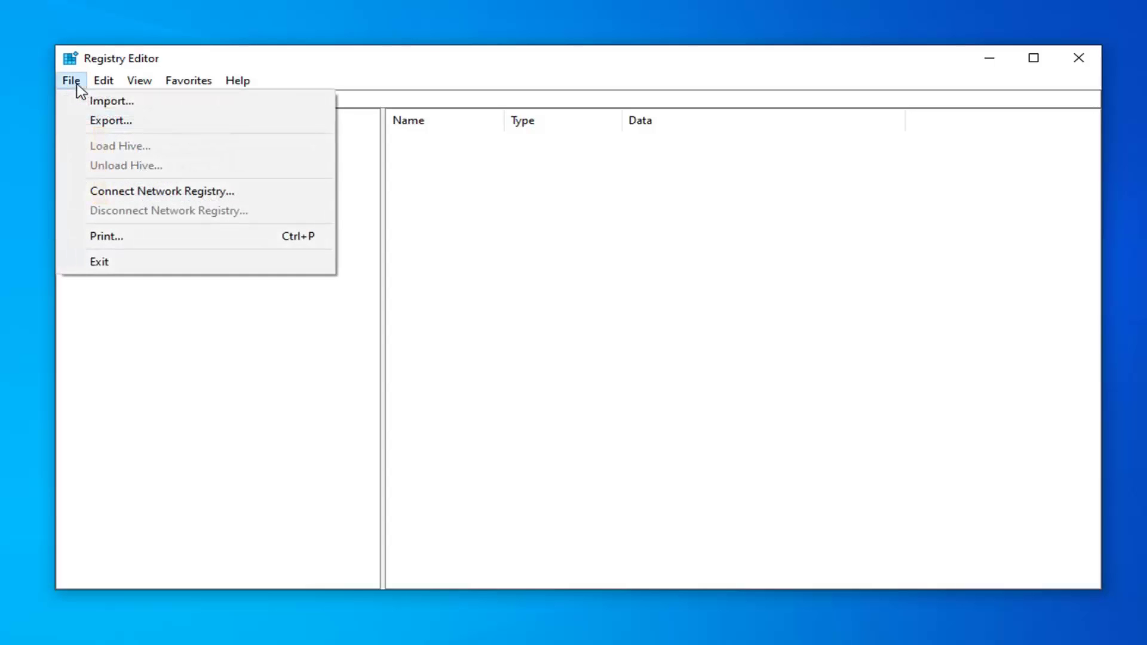
click(97, 122)
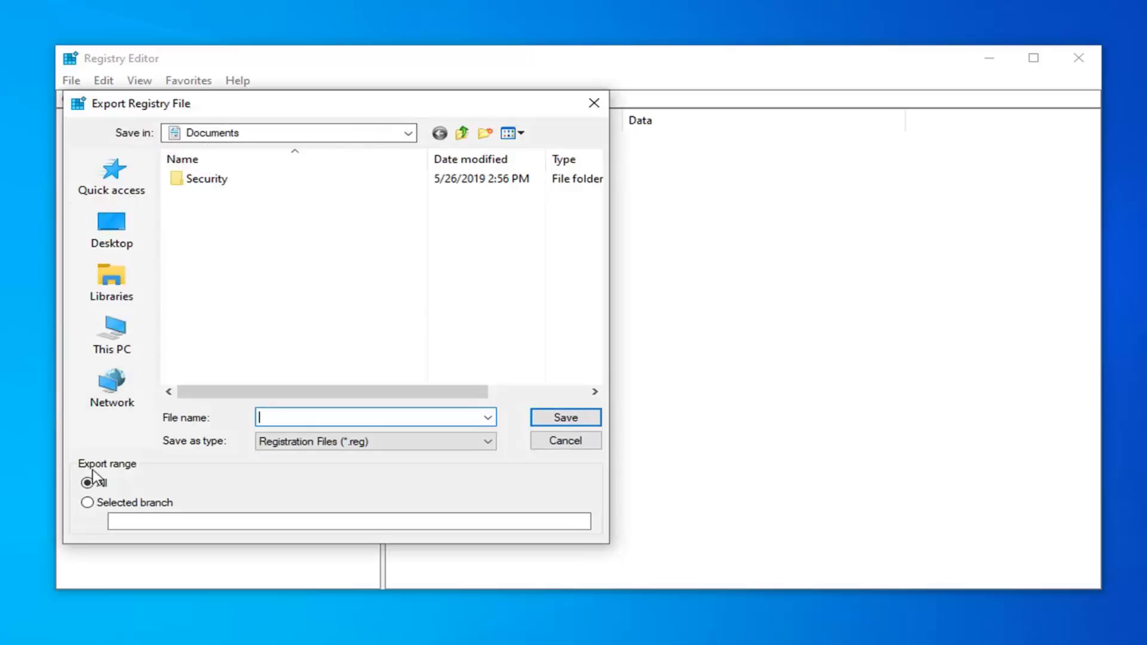
key(Tab)
click(260, 417)
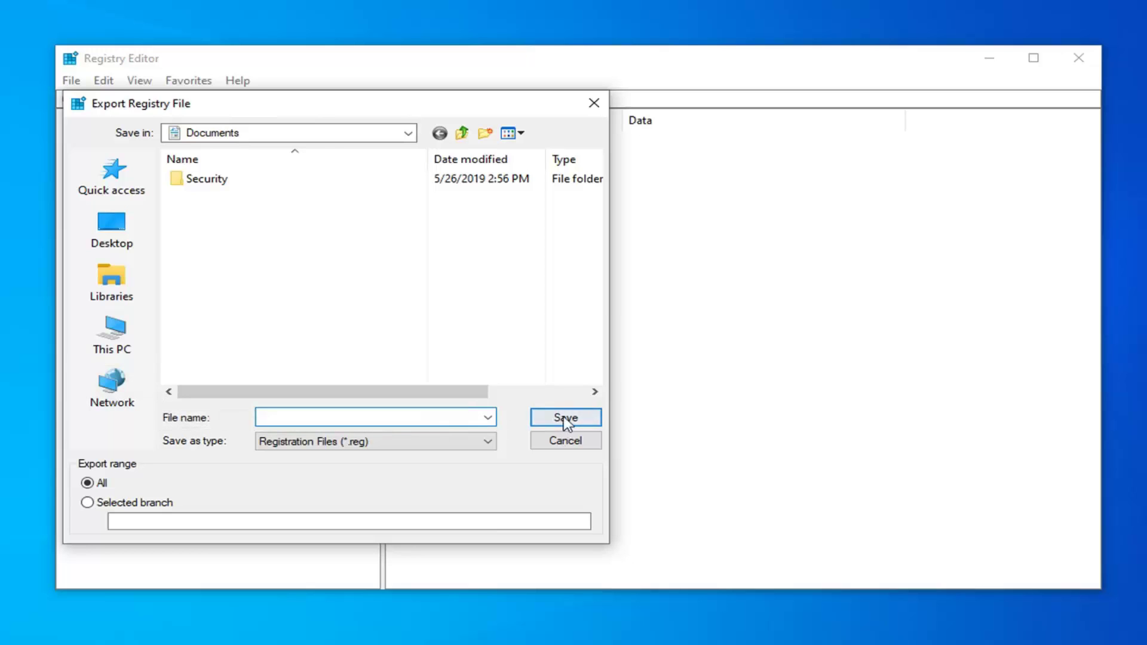
click(564, 440)
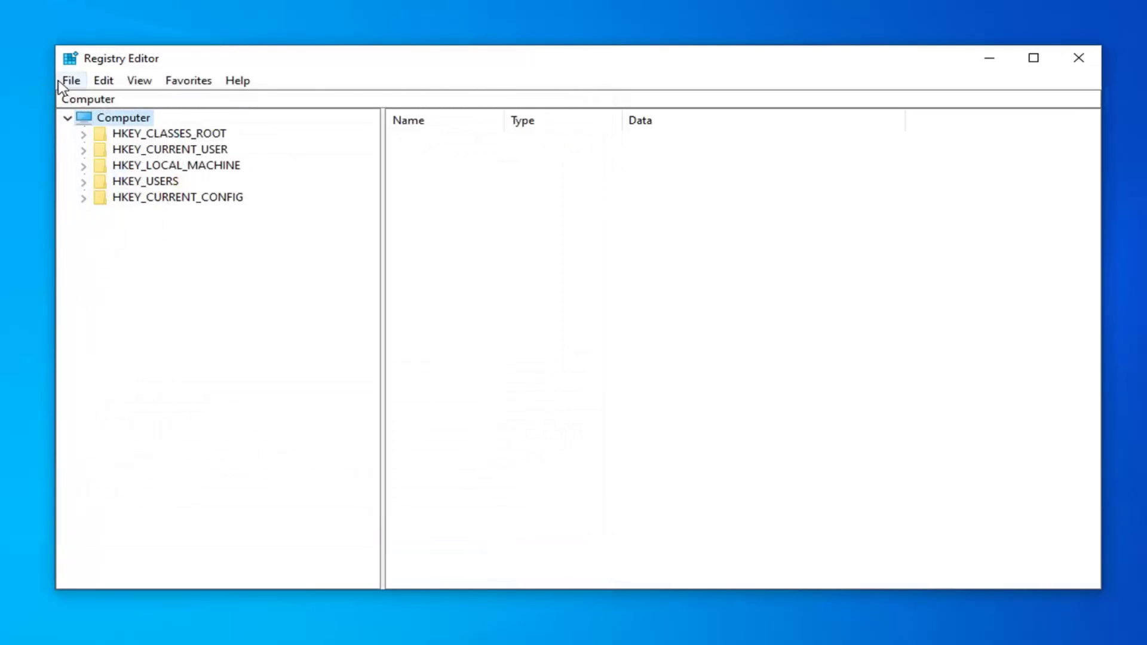
Step: Open the Import Registry File dialog and cancel it without importing
click(70, 80)
click(96, 101)
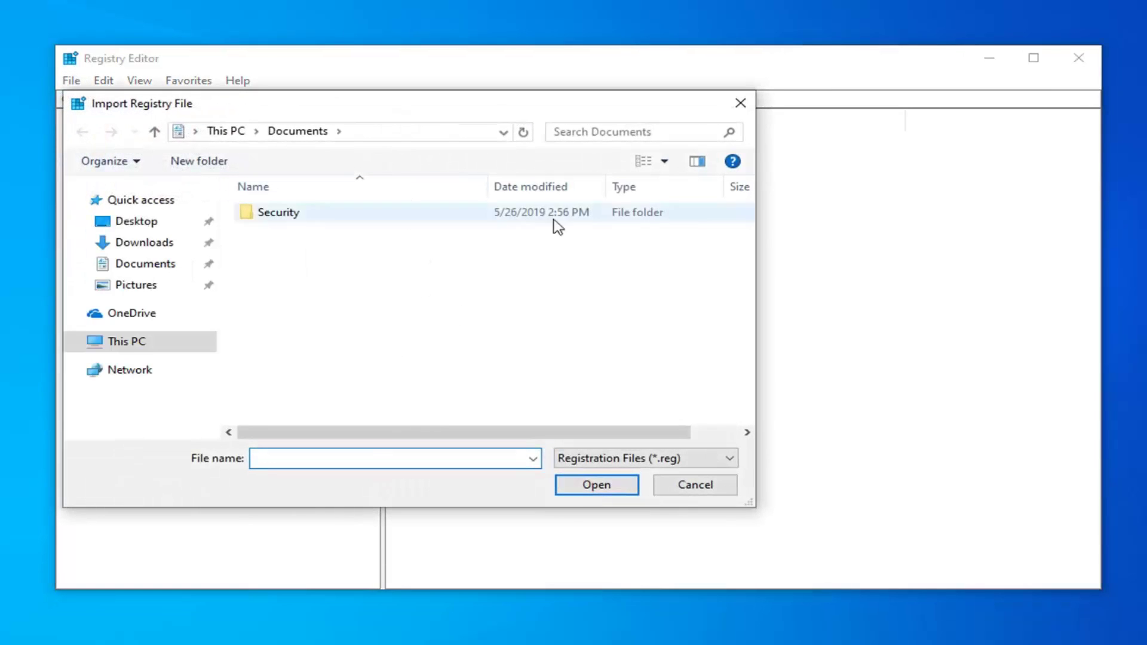
click(695, 485)
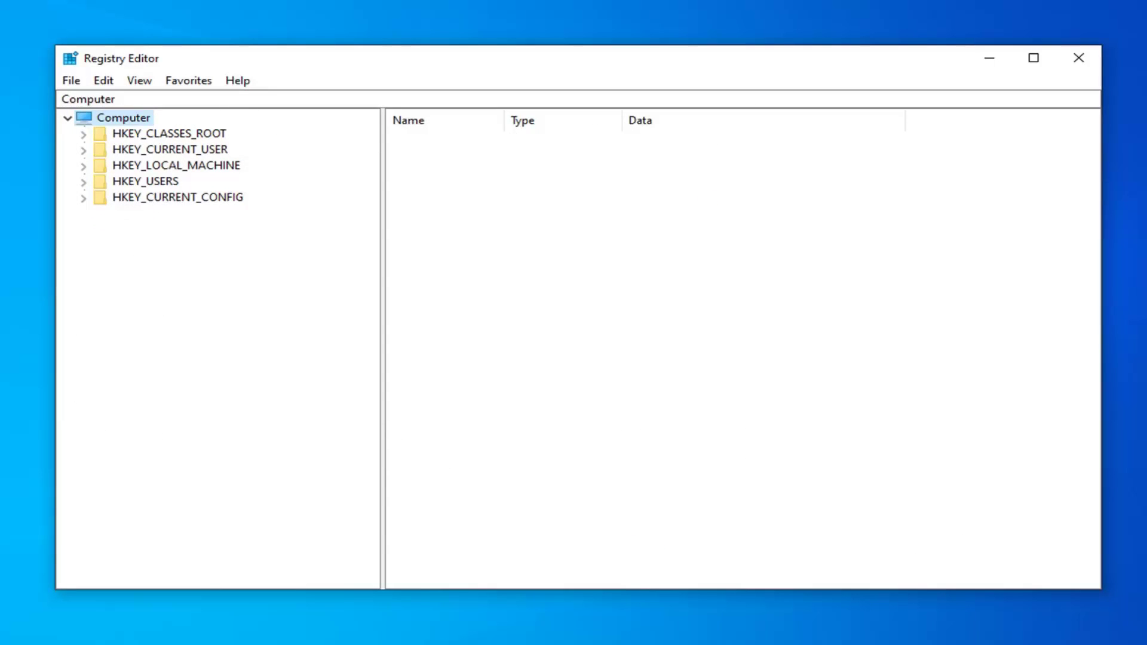
Step: Go to HKEY_CLASSES_ROOT\.exe and set its (Default) value data to exefile
click(153, 138)
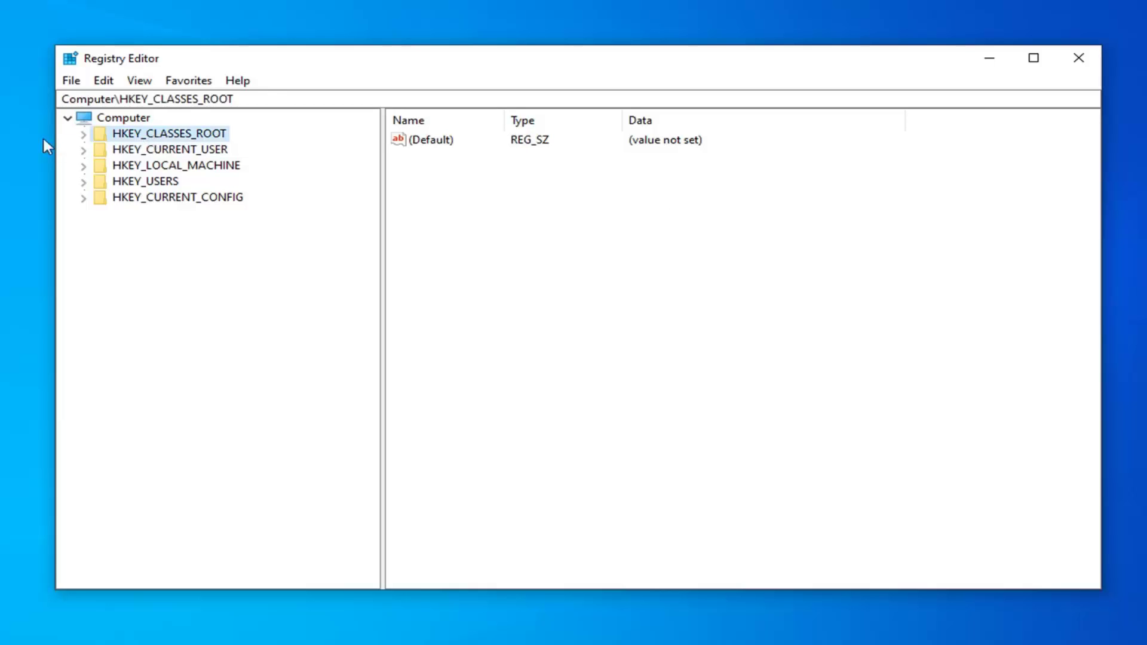
click(83, 135)
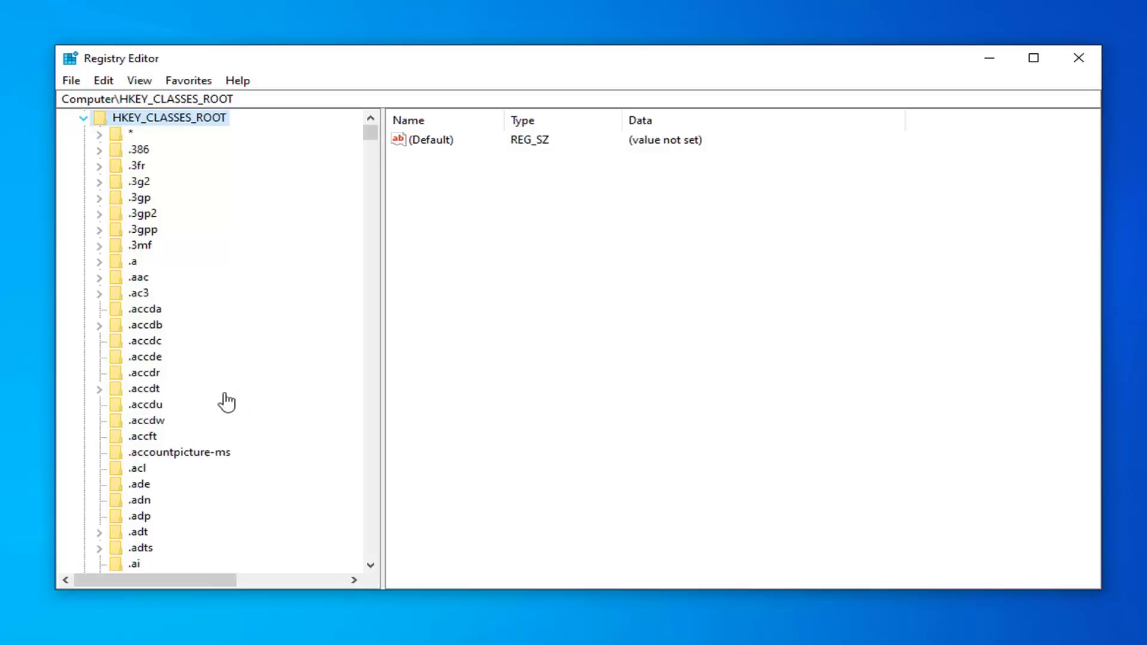
click(145, 405)
scroll(147, 505, down, 3)
scroll(145, 505, down, 20)
scroll(132, 536, down, 20)
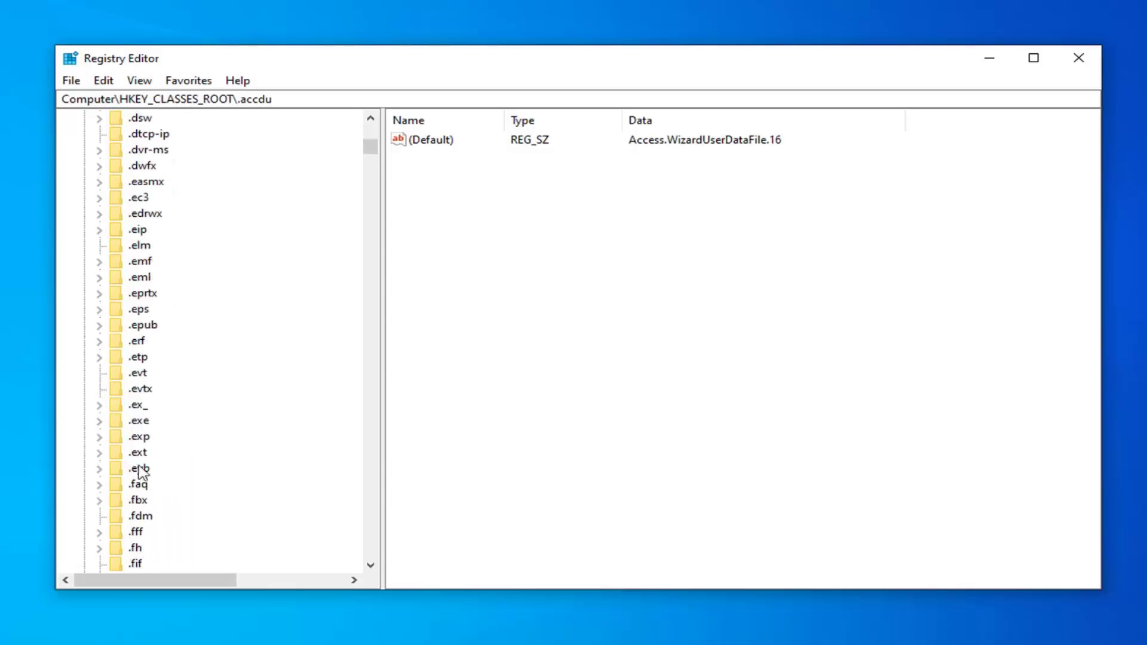
click(138, 422)
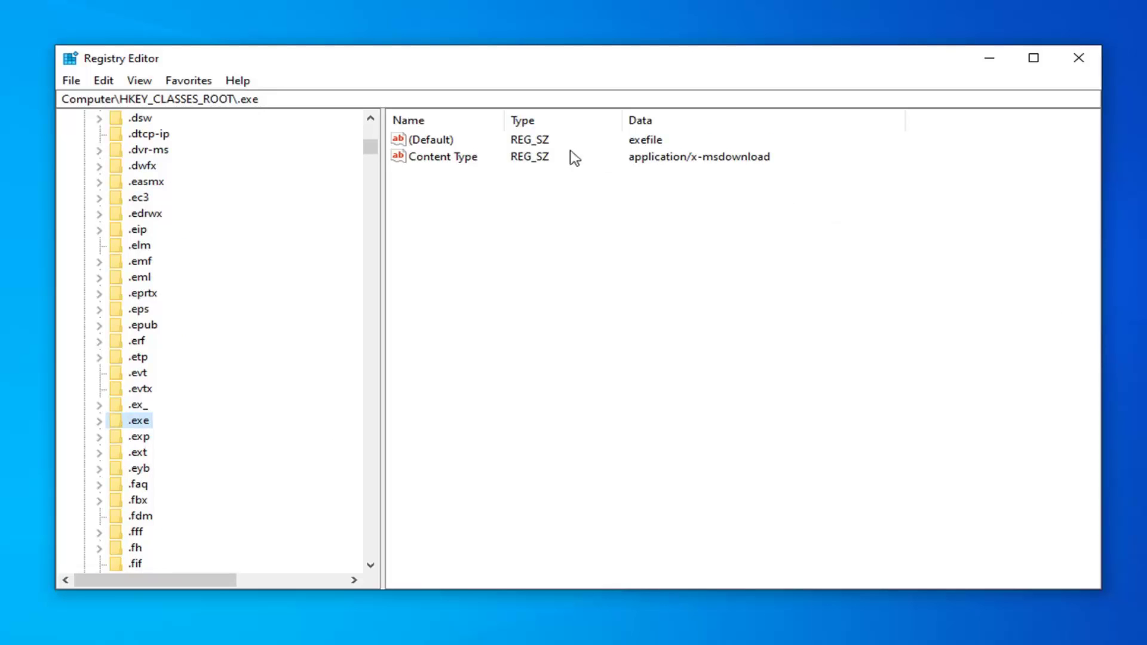
double_click(417, 141)
drag(348, 138, 674, 205)
click(512, 294)
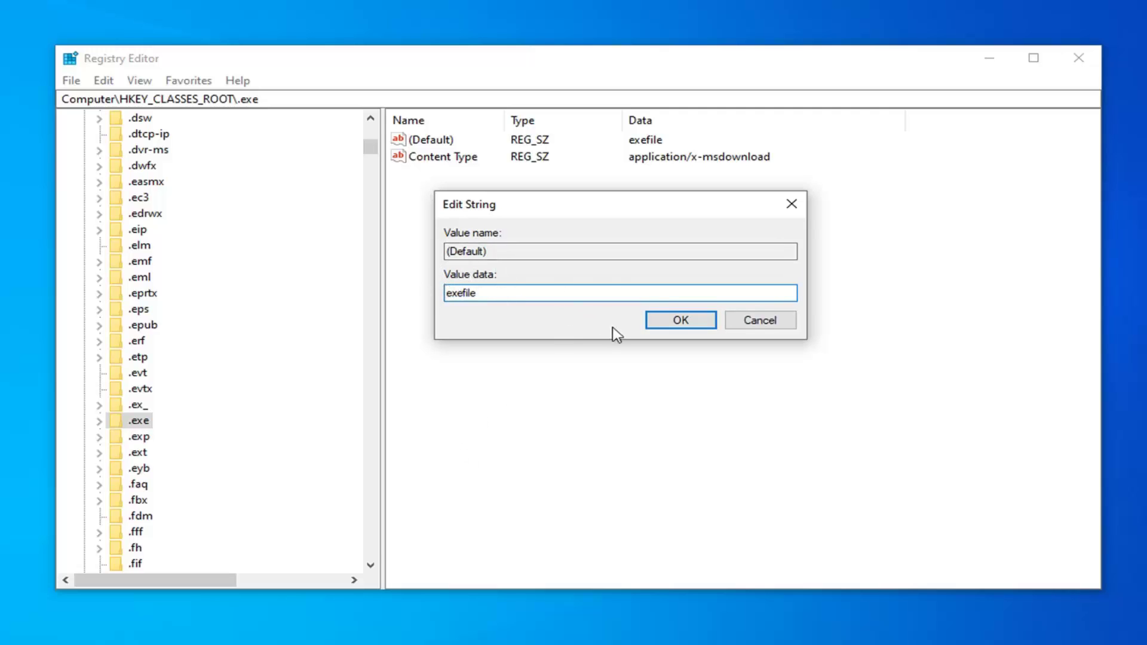
click(676, 319)
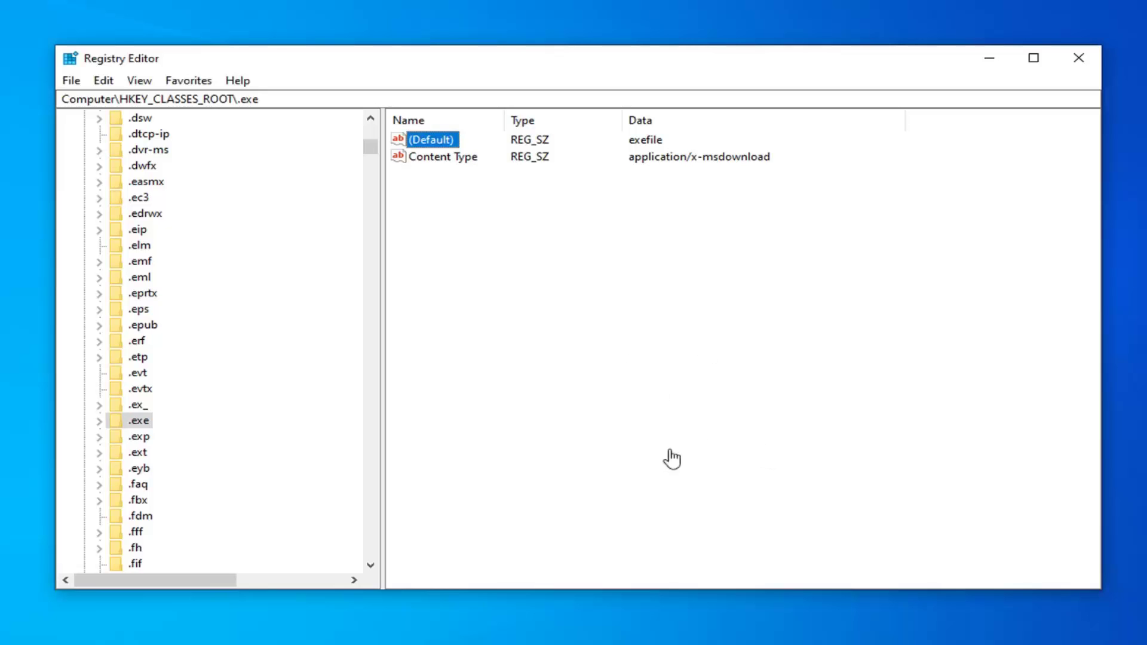
Step: Select the .exp key and scroll the class keys down through the Excel.* entries
click(141, 436)
scroll(161, 445, down, 15)
scroll(163, 441, down, 15)
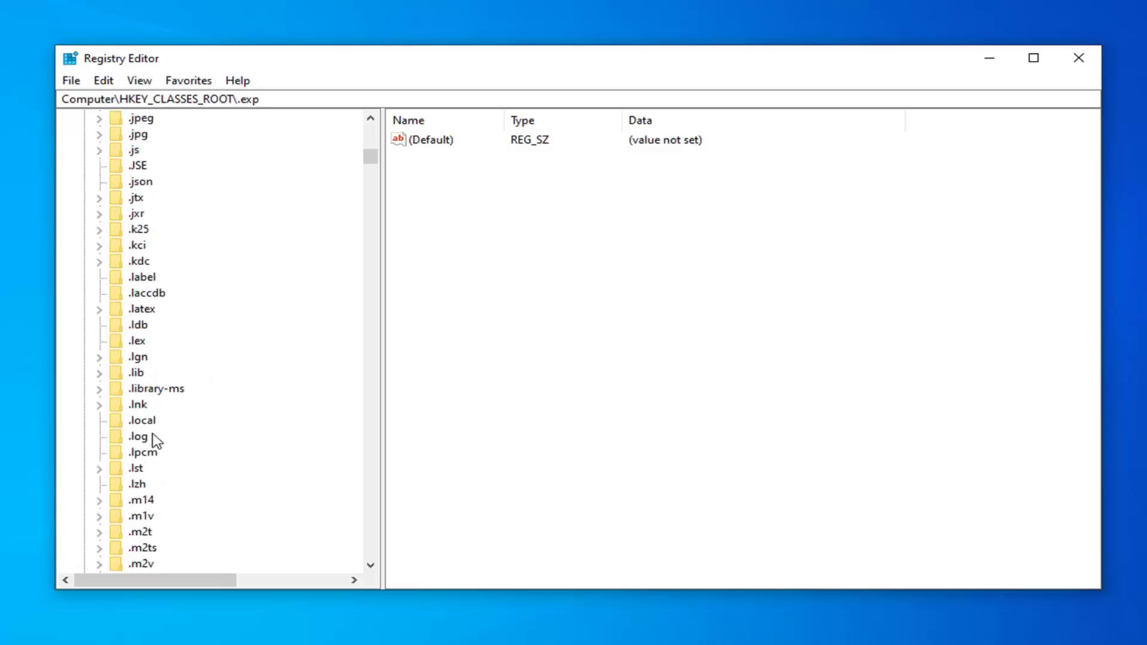
scroll(158, 436, down, 20)
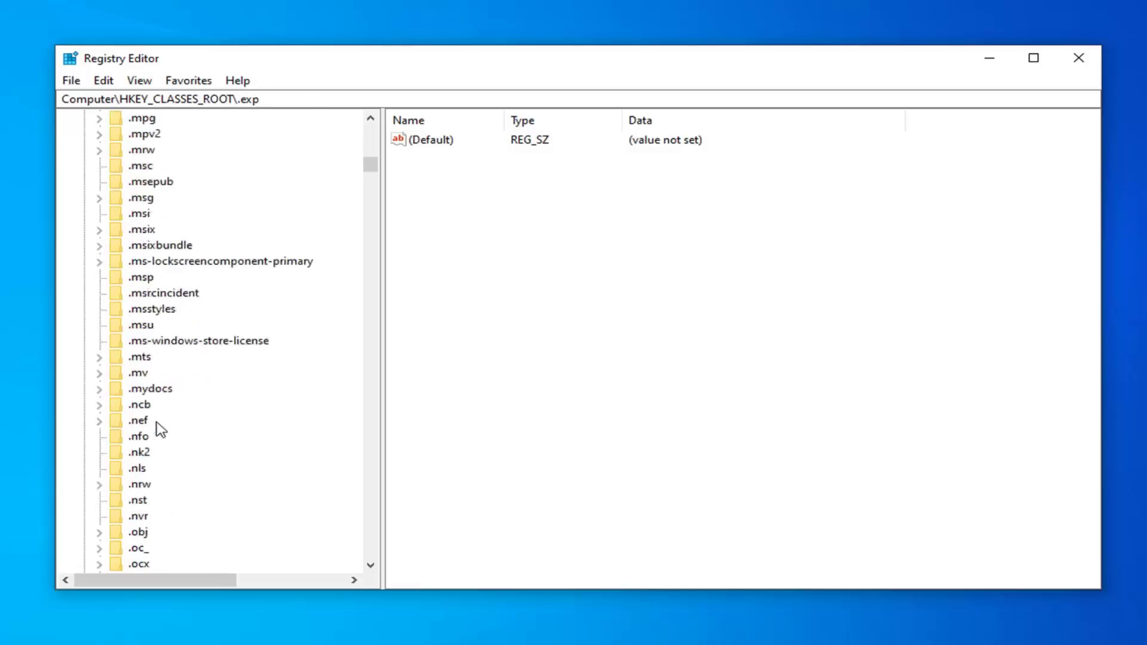
scroll(179, 425, down, 20)
drag(371, 169, 374, 264)
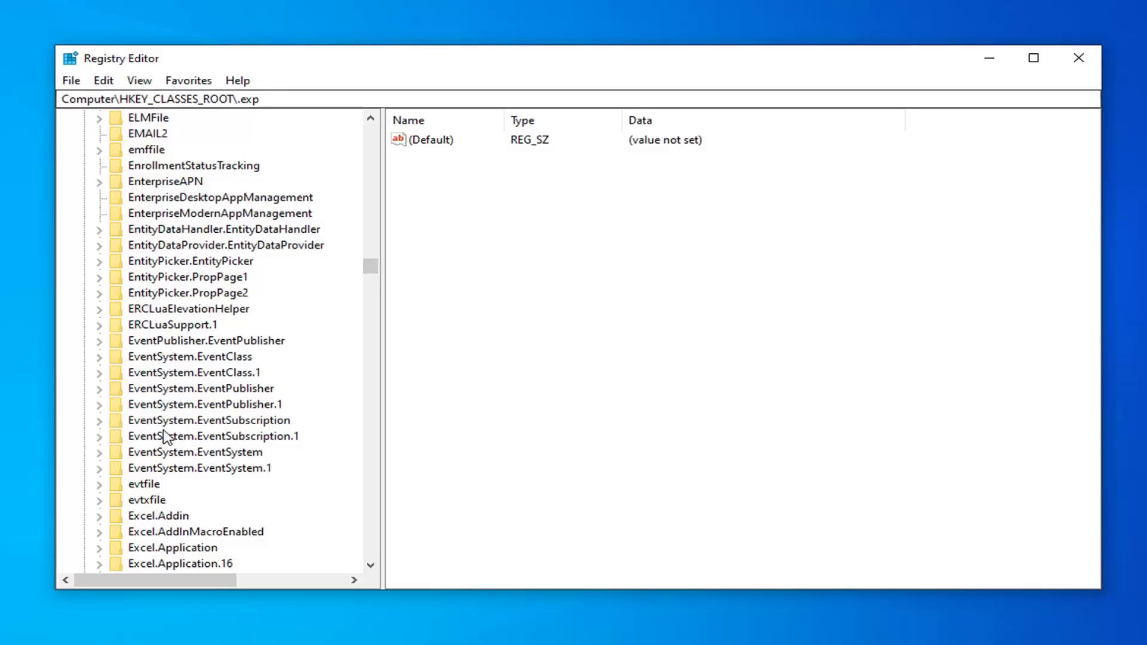
scroll(154, 455, down, 2)
scroll(154, 460, down, 9)
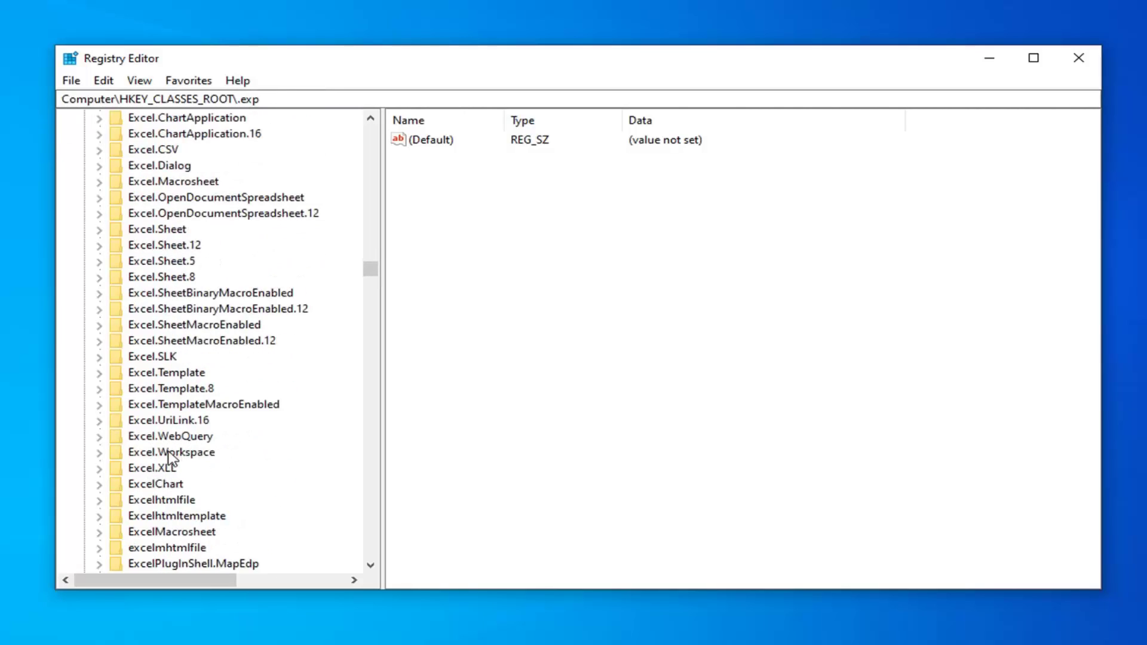
Step: Run a keys-only Find for 'exefile' to reach HKEY_CLASSES_ROOT\exefile
key(F5)
click(140, 80)
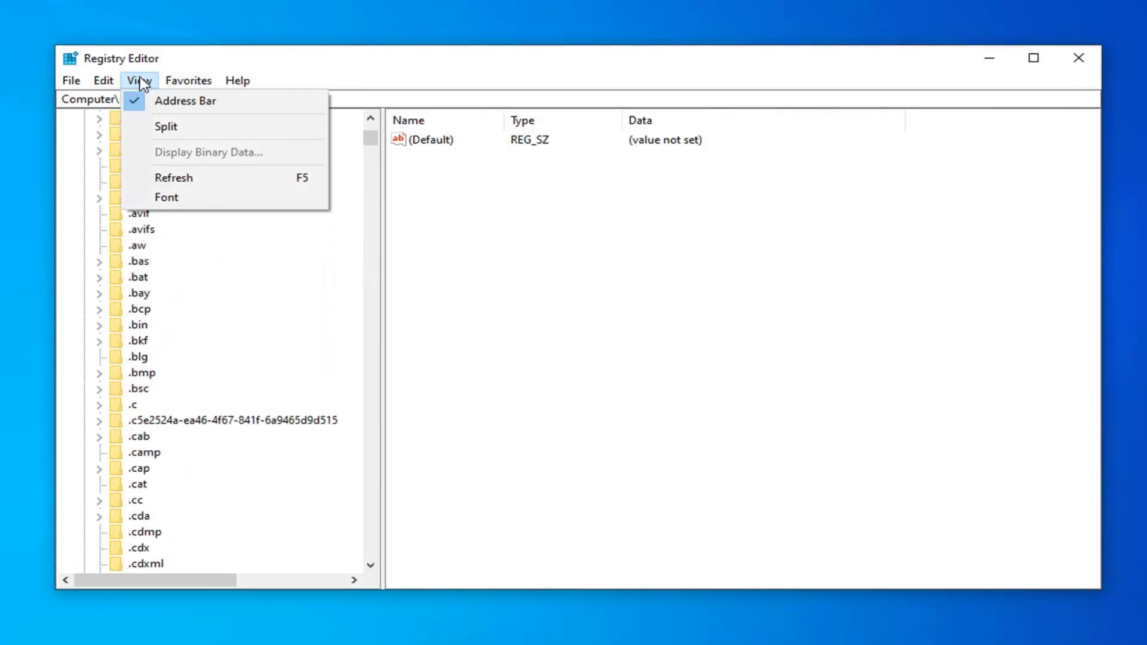
mouse_move(103, 84)
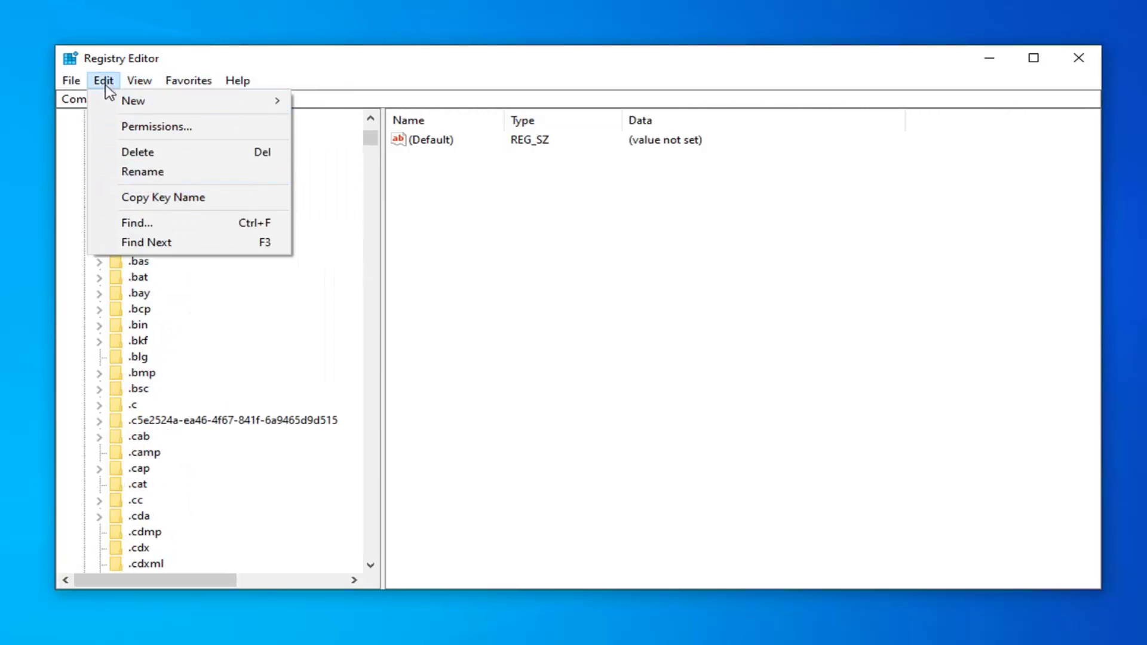
click(144, 223)
click(216, 170)
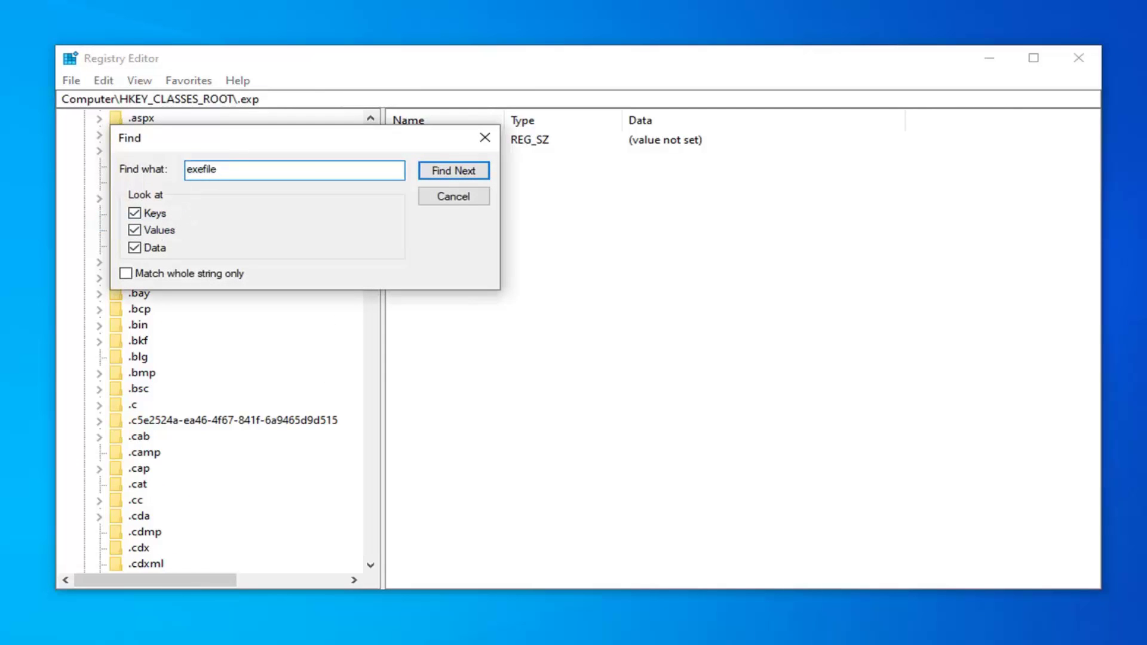
click(134, 231)
click(135, 247)
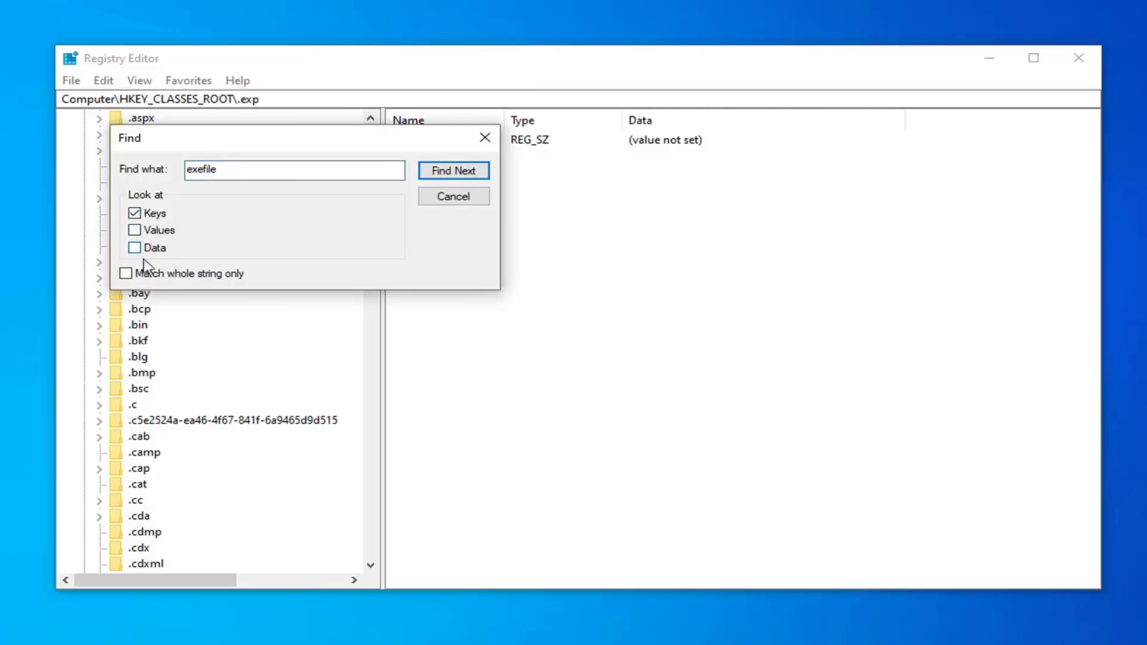
click(457, 172)
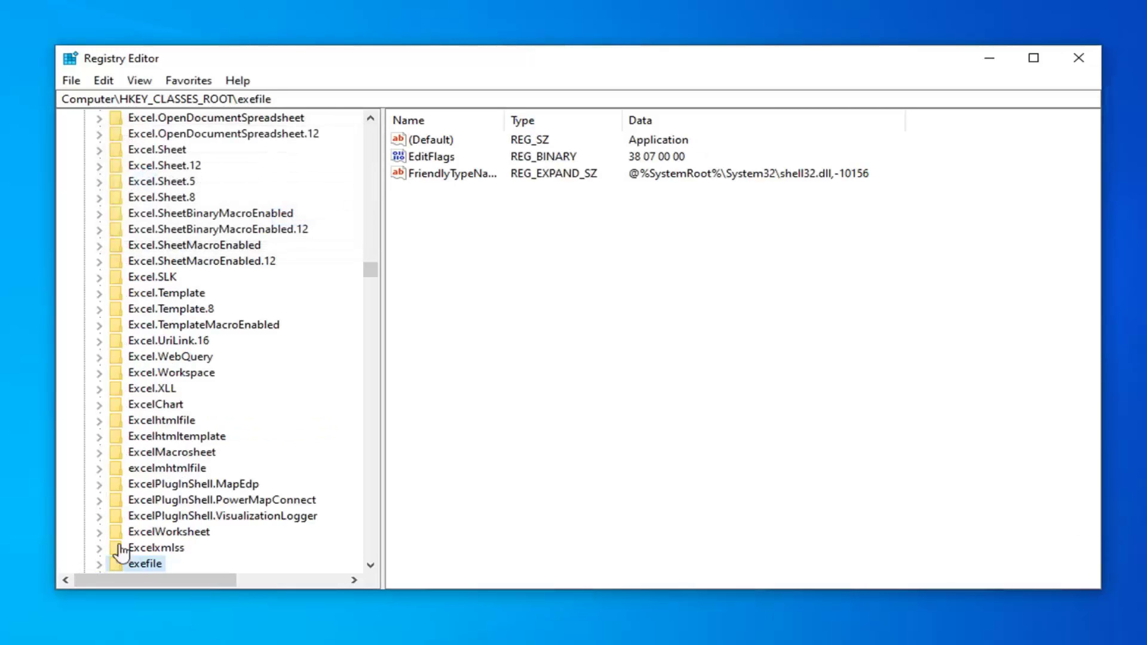
scroll(137, 543, down, 3)
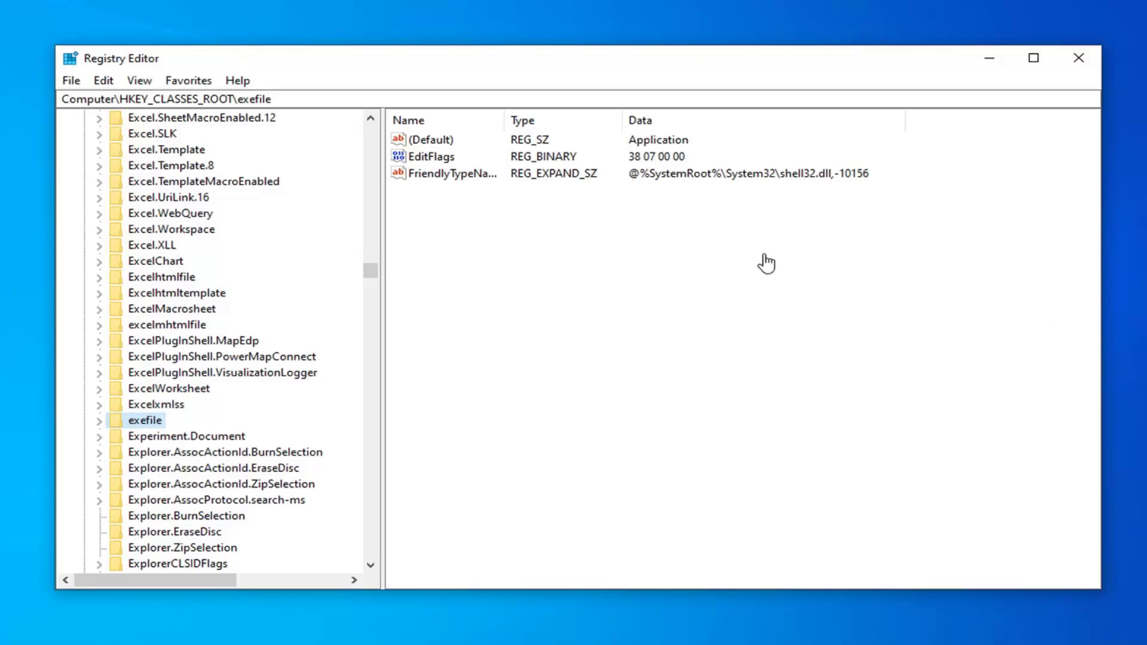
double_click(432, 141)
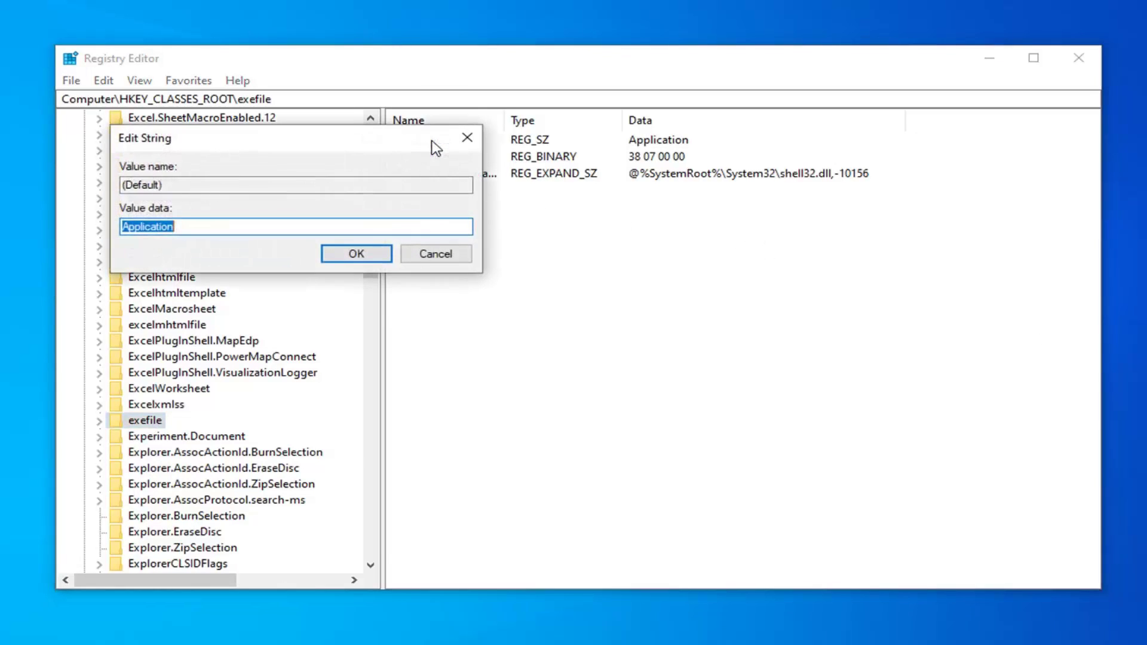
drag(332, 141, 764, 181)
key(End)
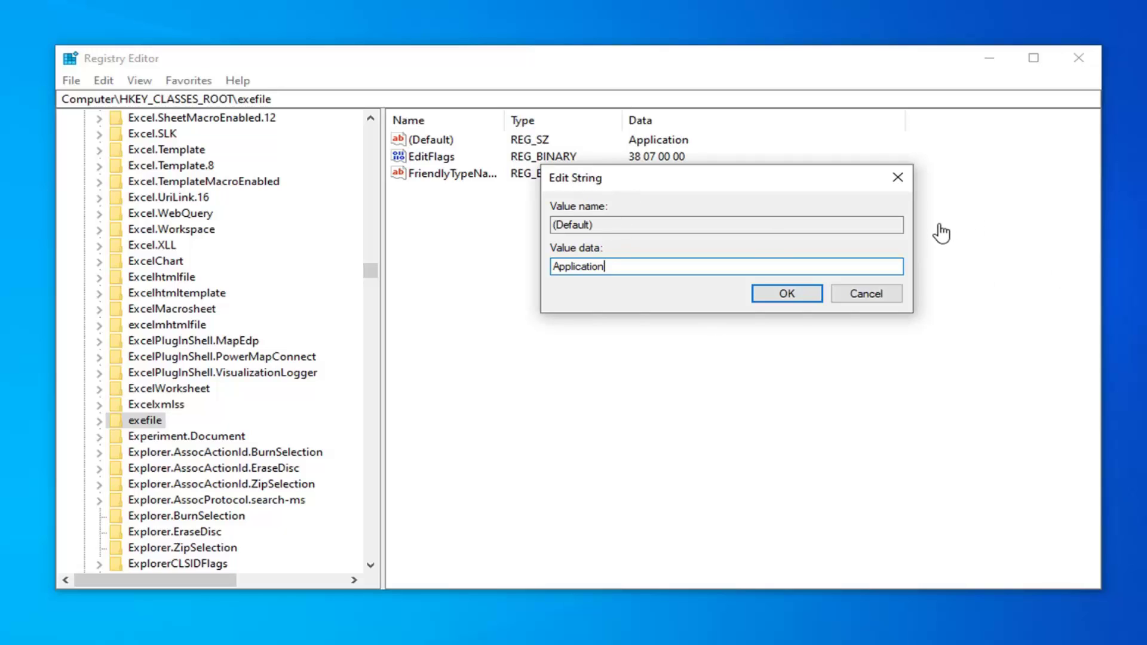
Step: Keep exefile's default as Application, then expand shell\open and select the command key
click(896, 175)
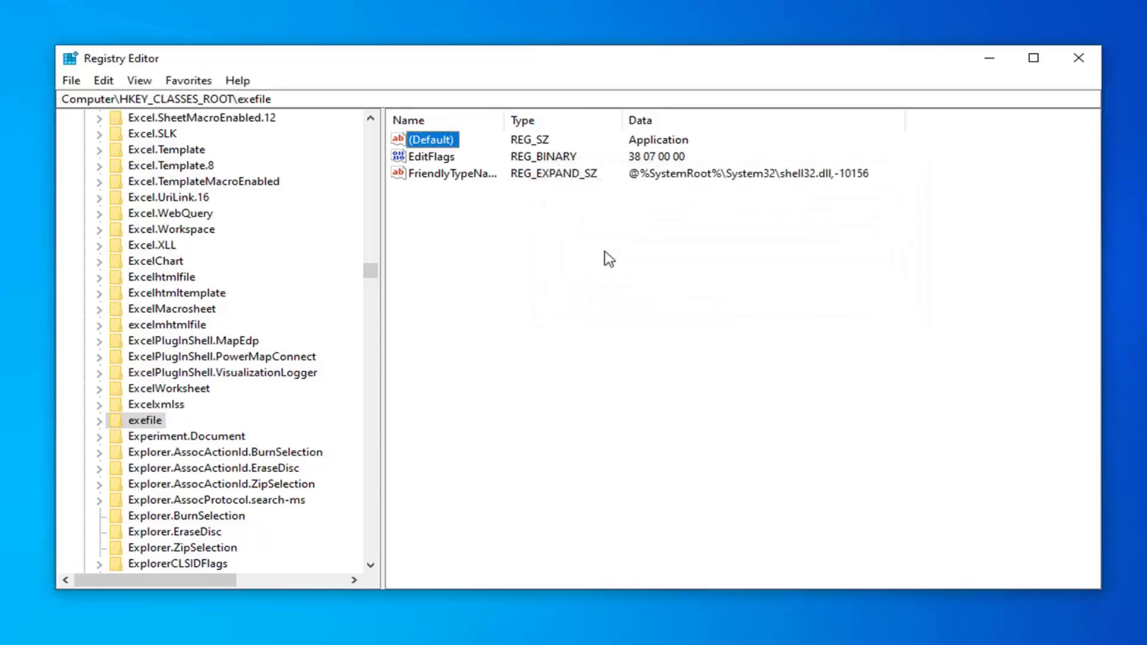
click(99, 421)
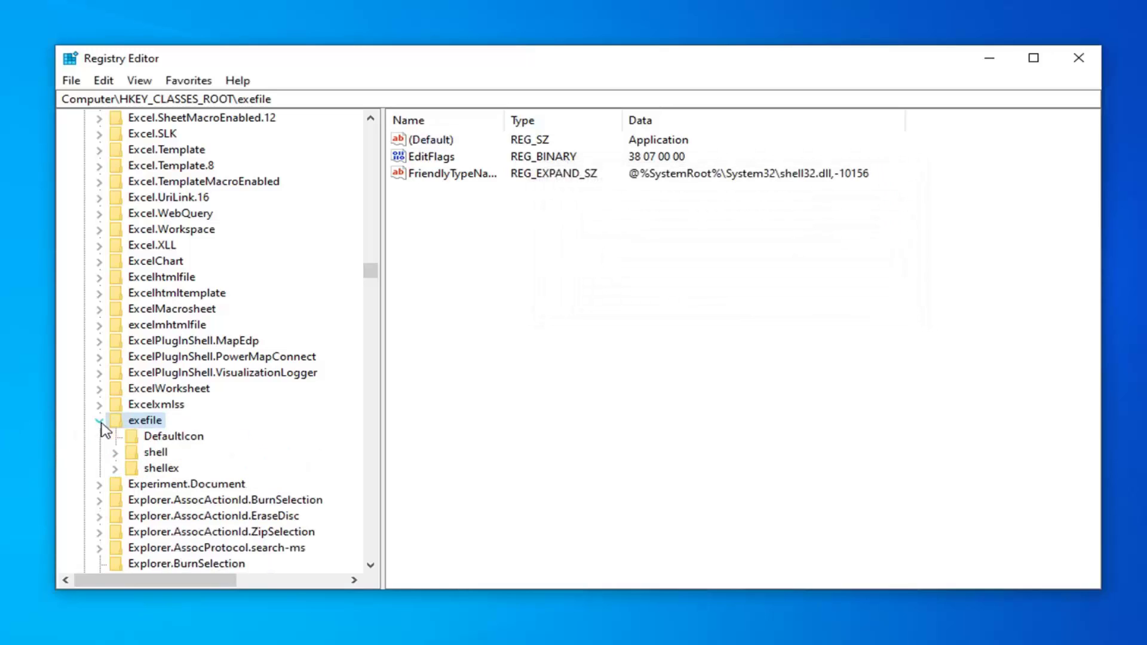
click(153, 455)
click(115, 453)
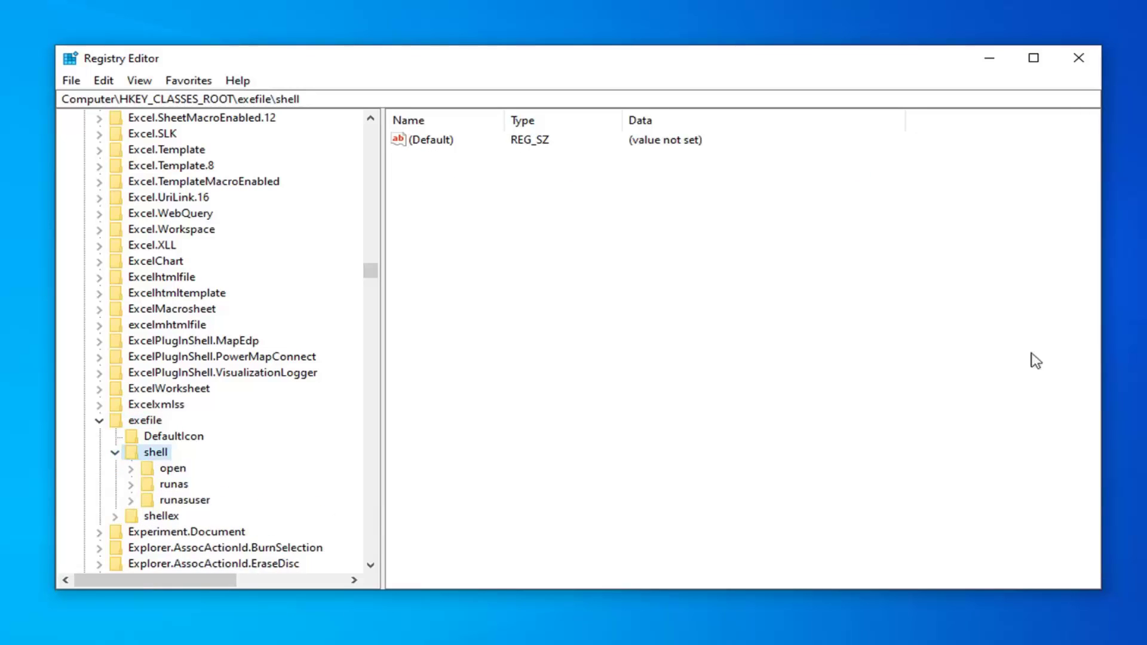
click(173, 468)
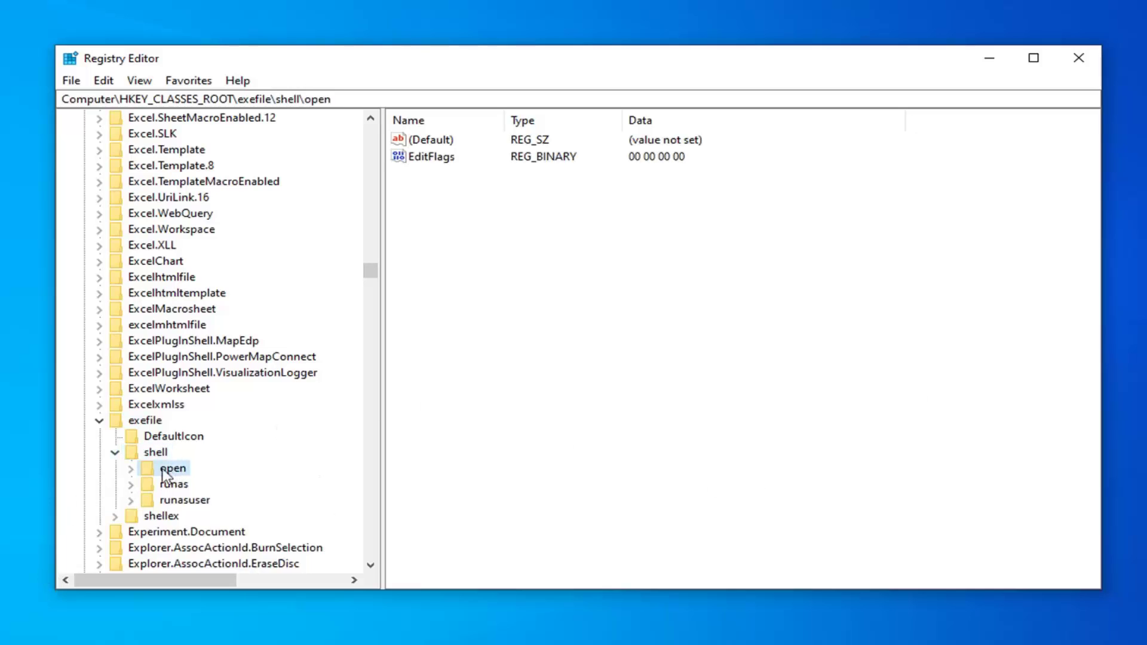
click(131, 469)
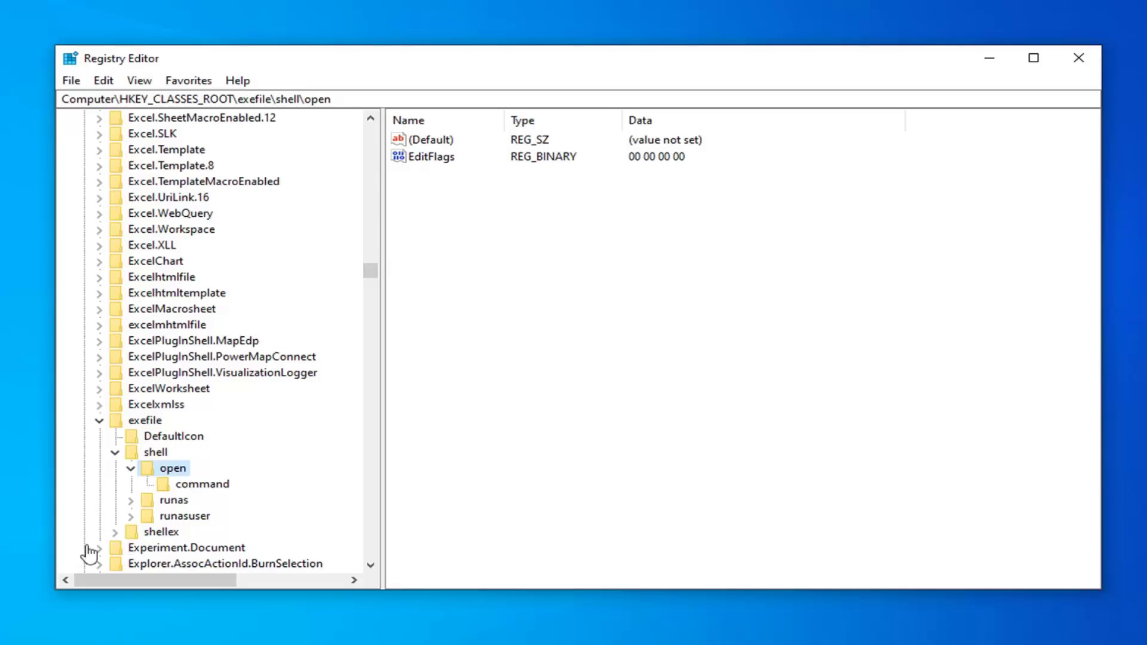
click(202, 484)
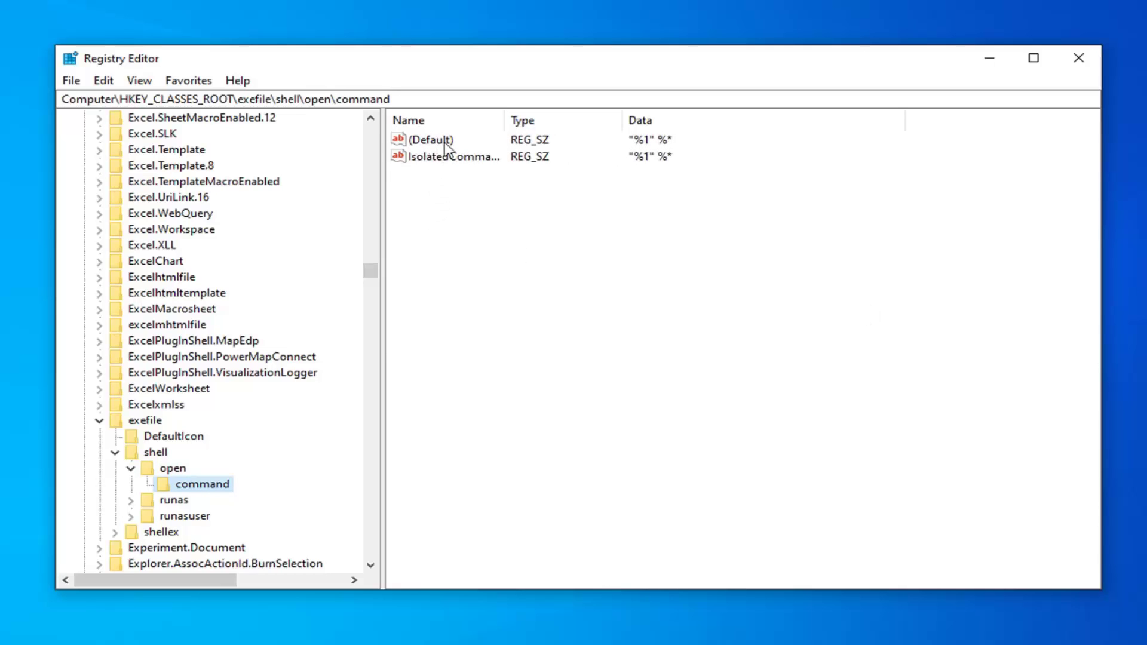
double_click(463, 145)
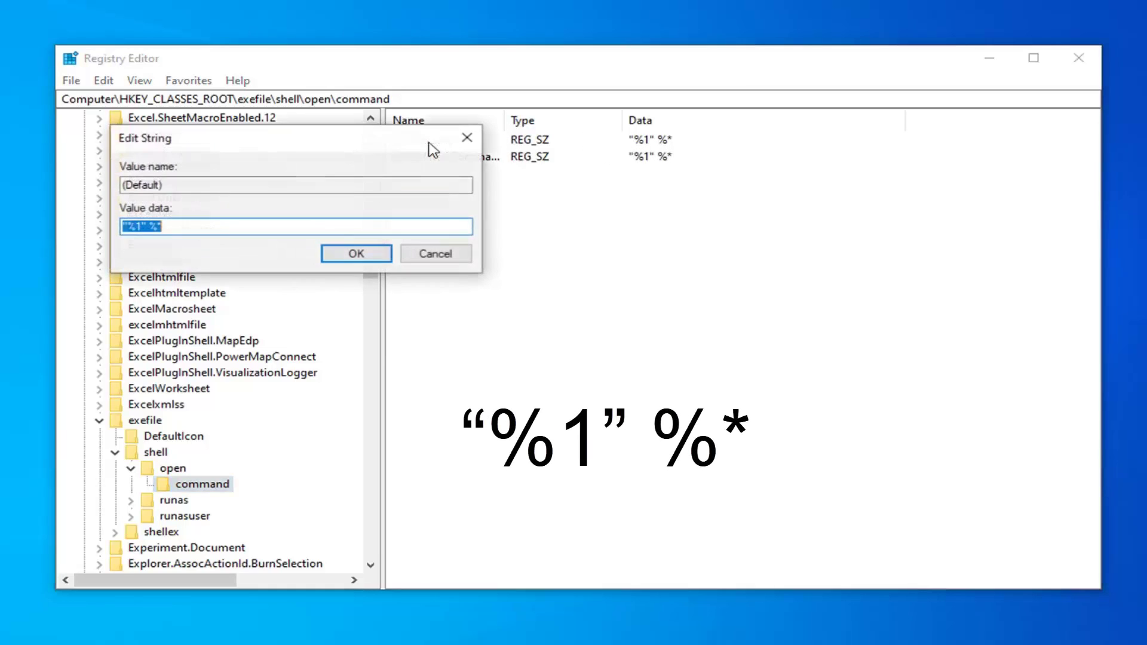
drag(239, 154, 577, 201)
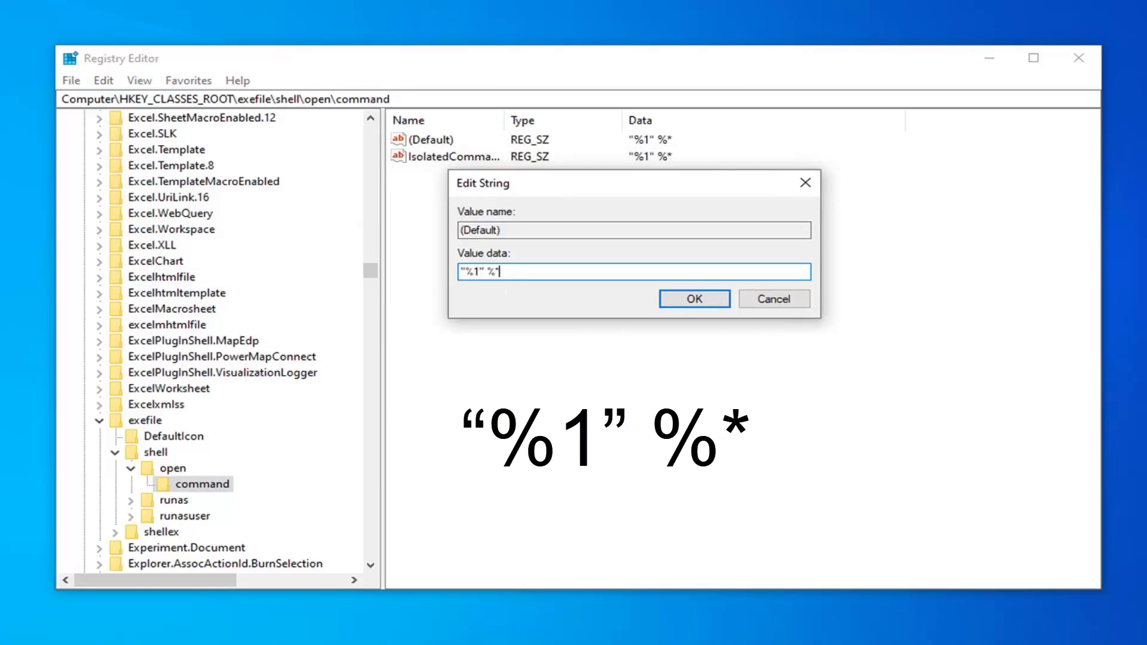
key(ctrl+a)
key(End)
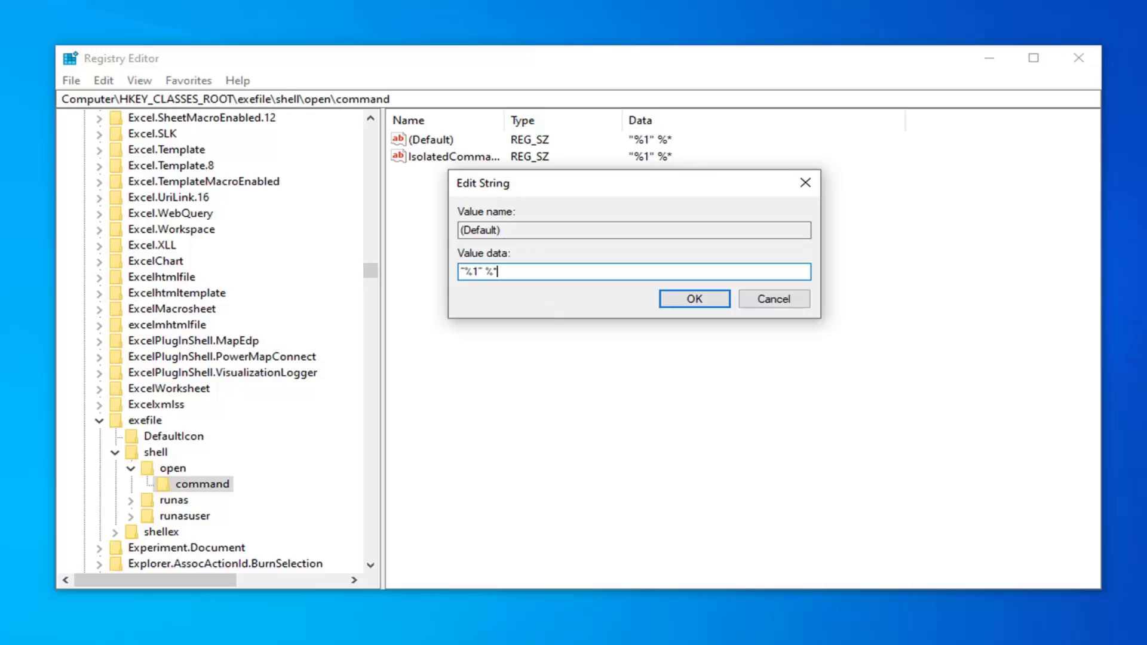
click(684, 301)
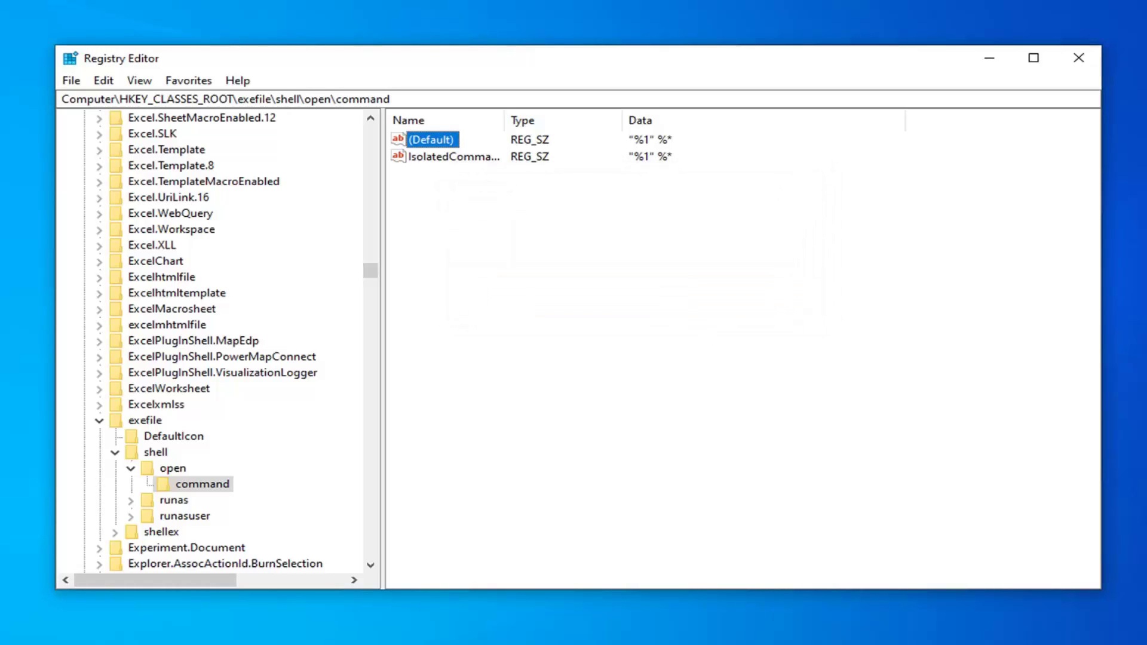
Step: Close the Registry Editor window
click(1080, 60)
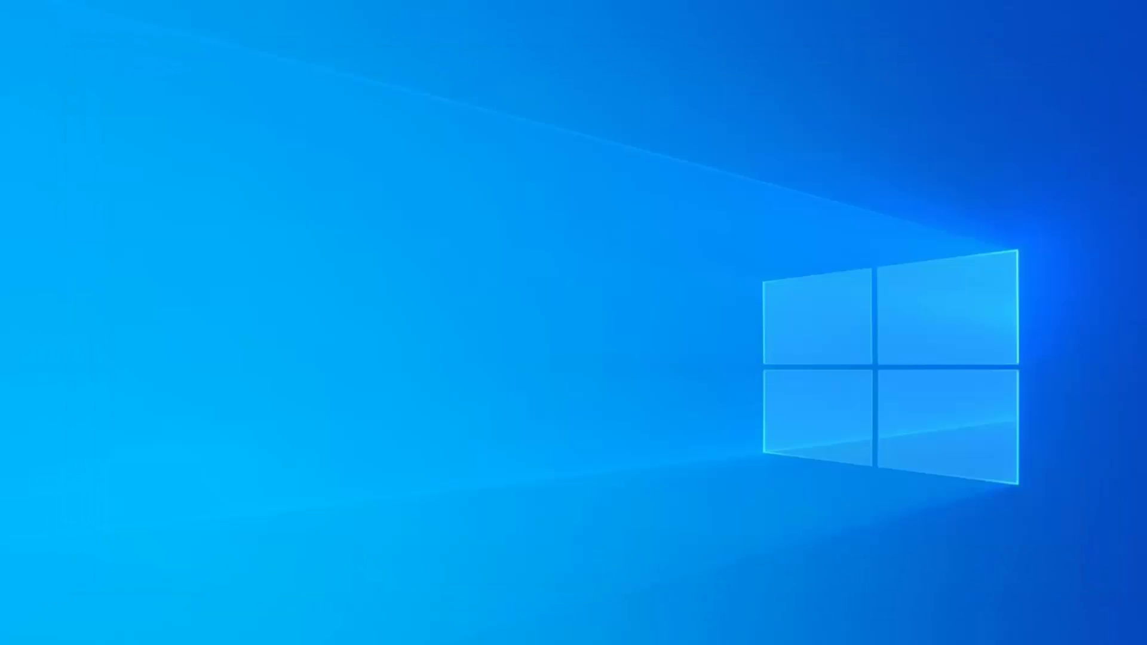